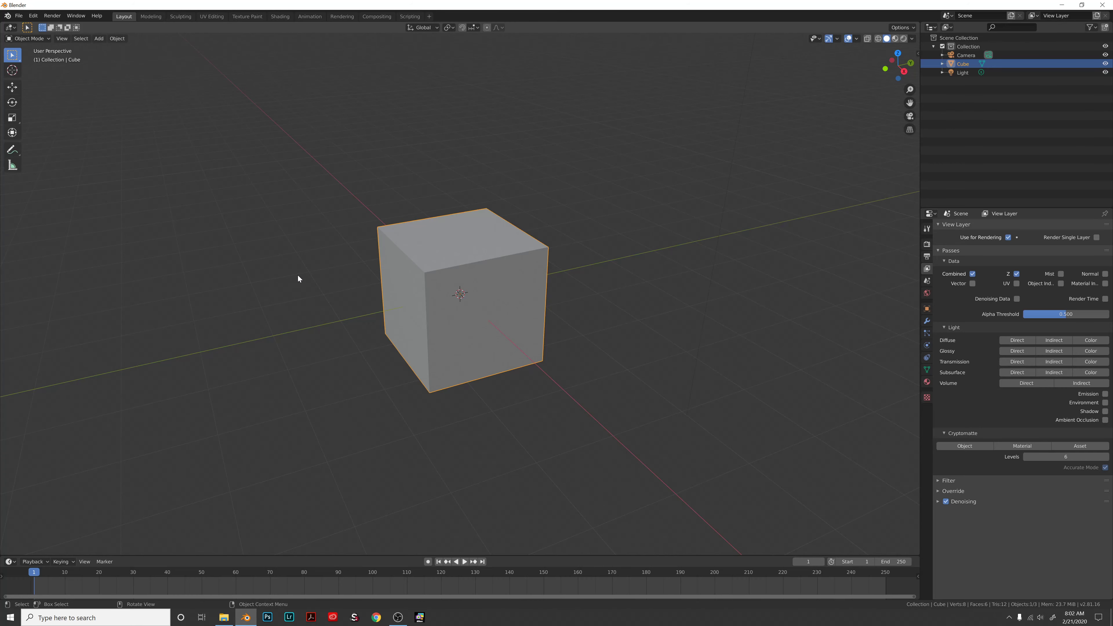
- Switch to Chrome, run an image search for "earth map", and browse the results for flat world maps
click(375, 614)
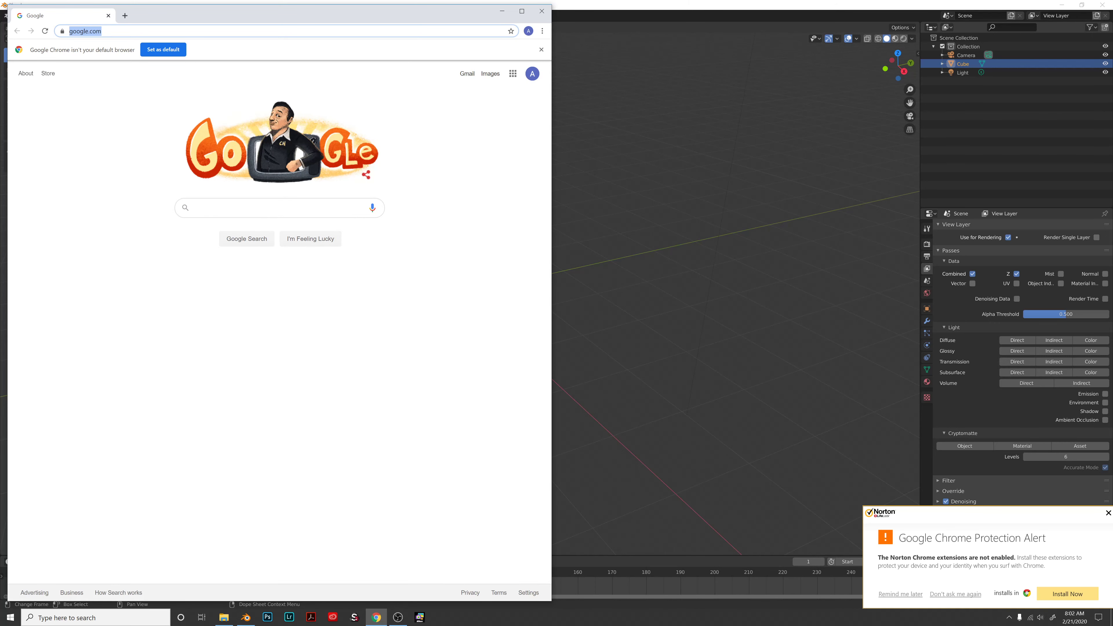
text(earth )
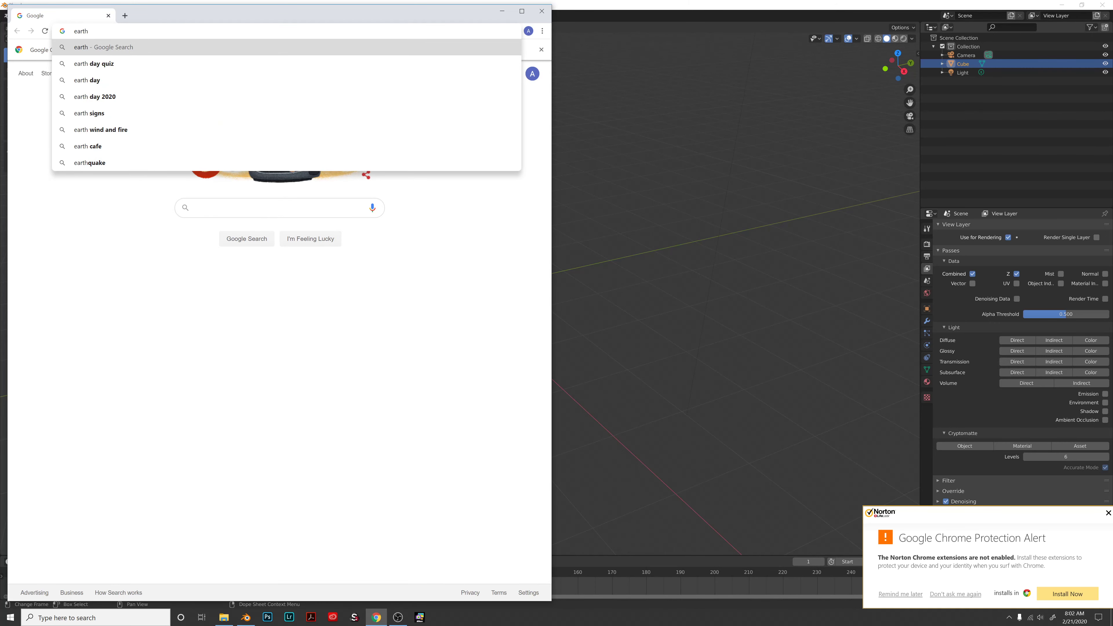
text(map)
key(Return)
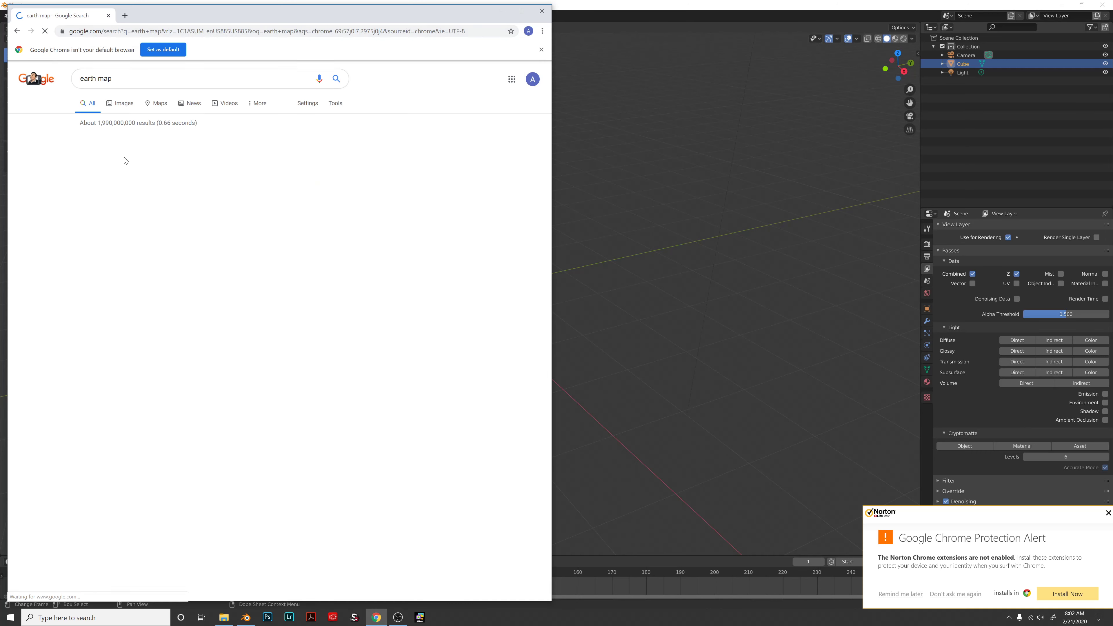
click(121, 108)
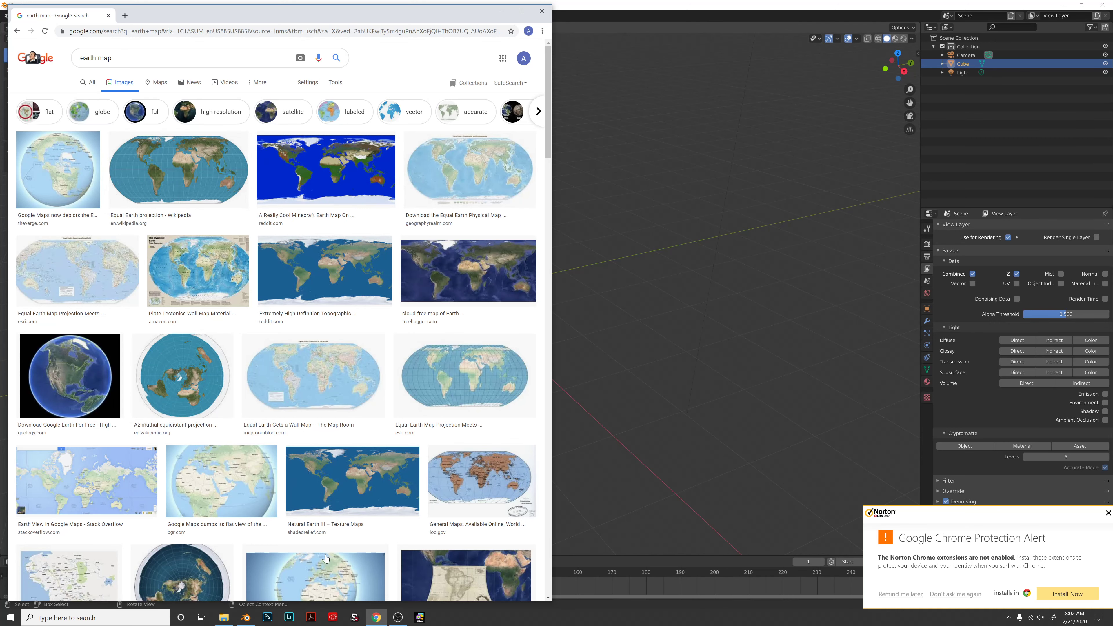
scroll(325, 559, down, 7)
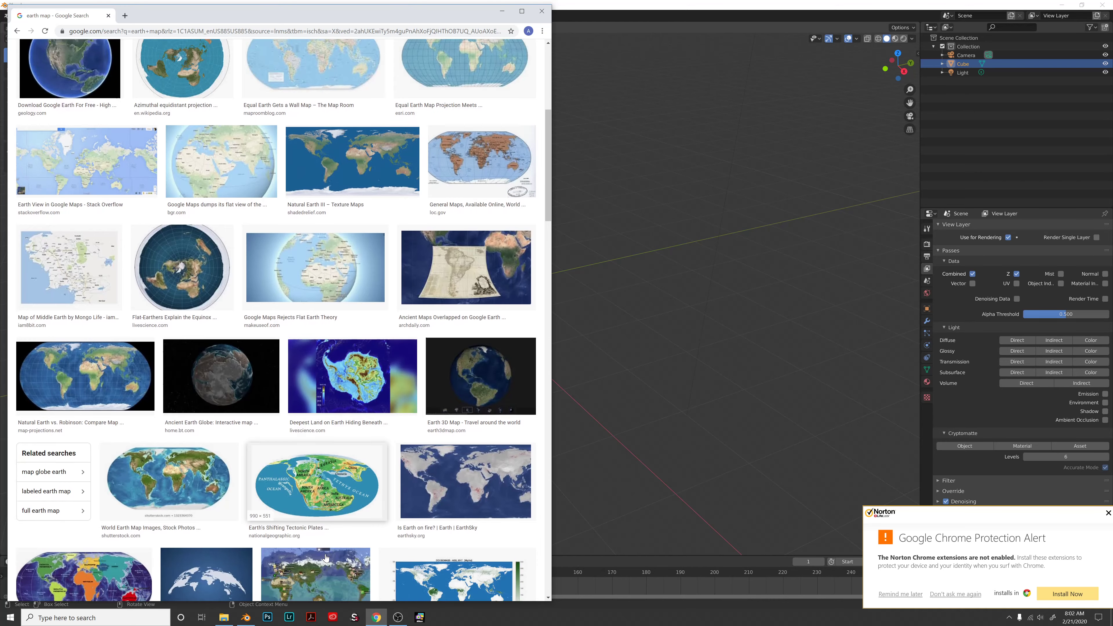
scroll(325, 557, down, 5)
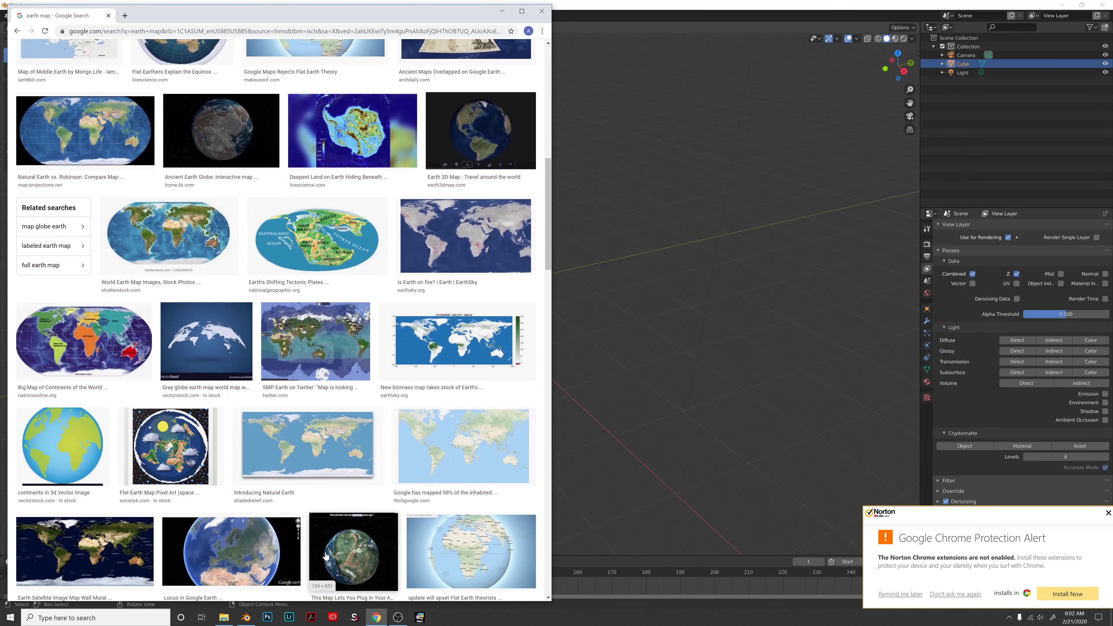
scroll(325, 557, up, 6)
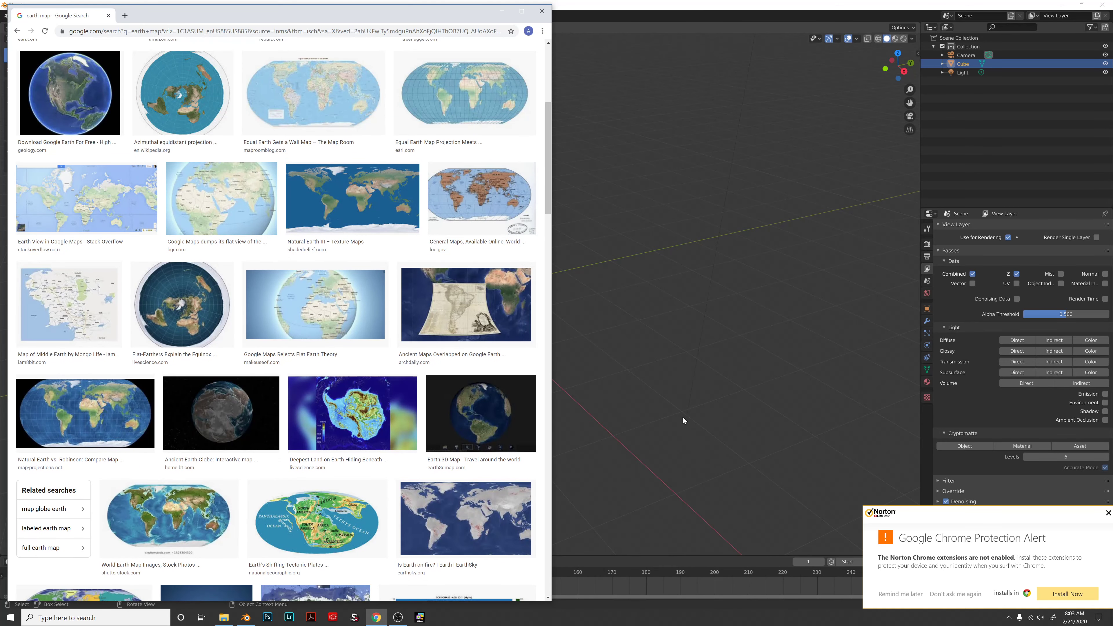
- Return to Blender, select the cube, and open it in the UV Editing workspace with its UV layout enlarged
click(683, 417)
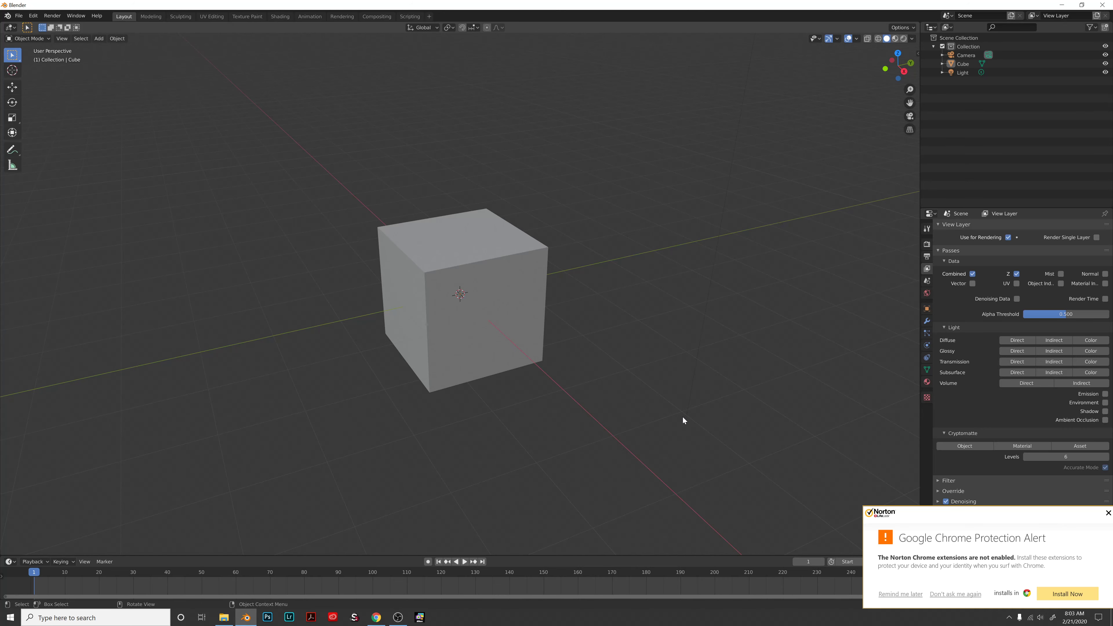
click(525, 348)
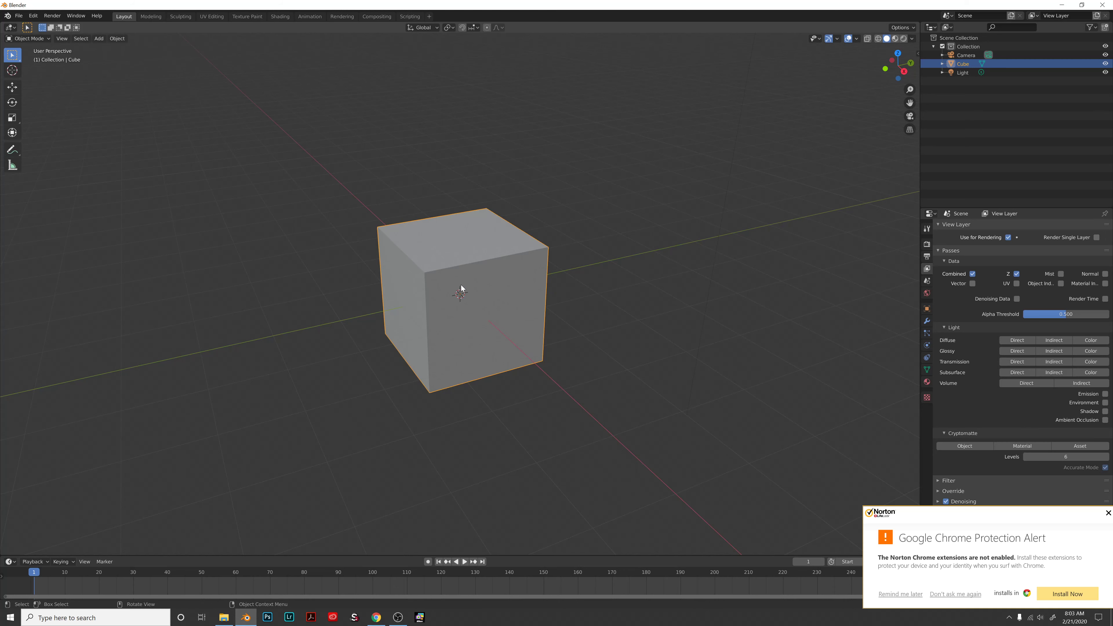
middle_drag(461, 288, 488, 280)
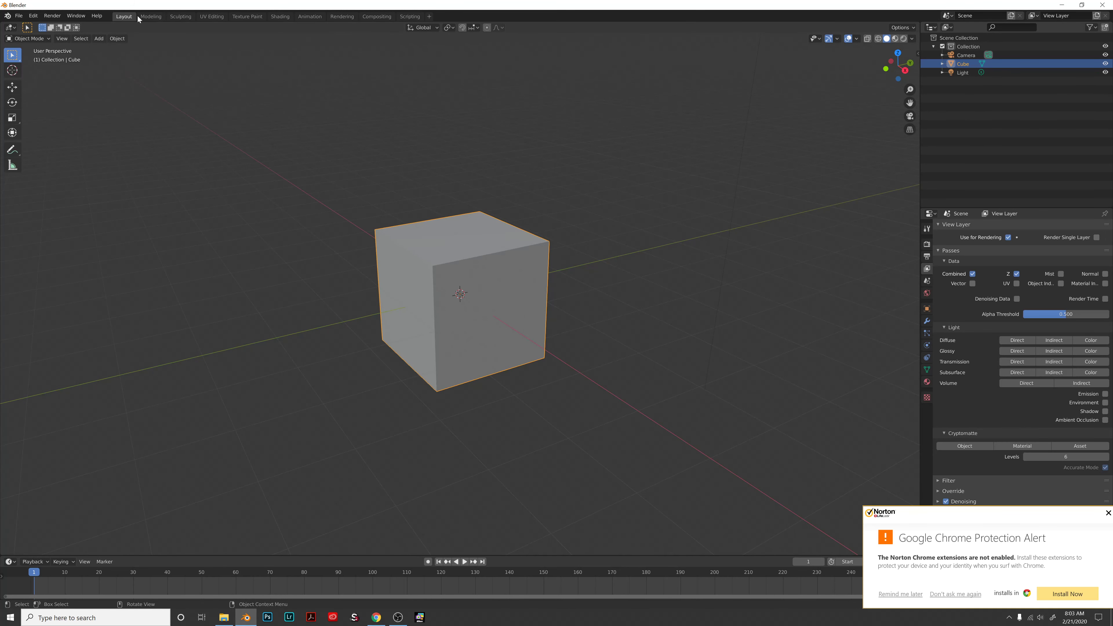
click(213, 18)
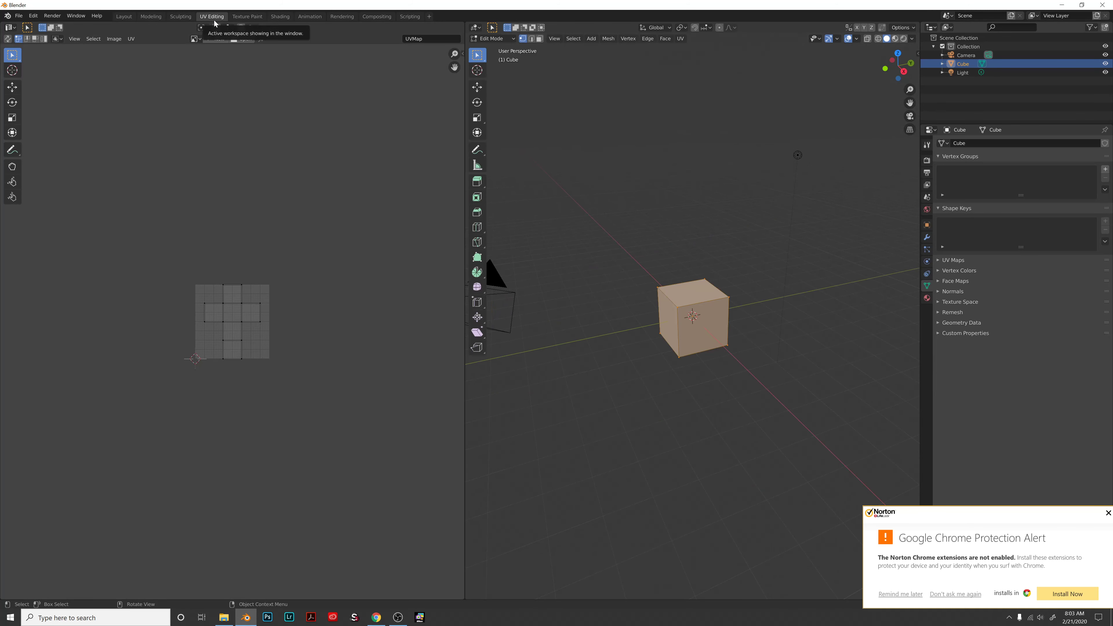
scroll(521, 350, up, 2)
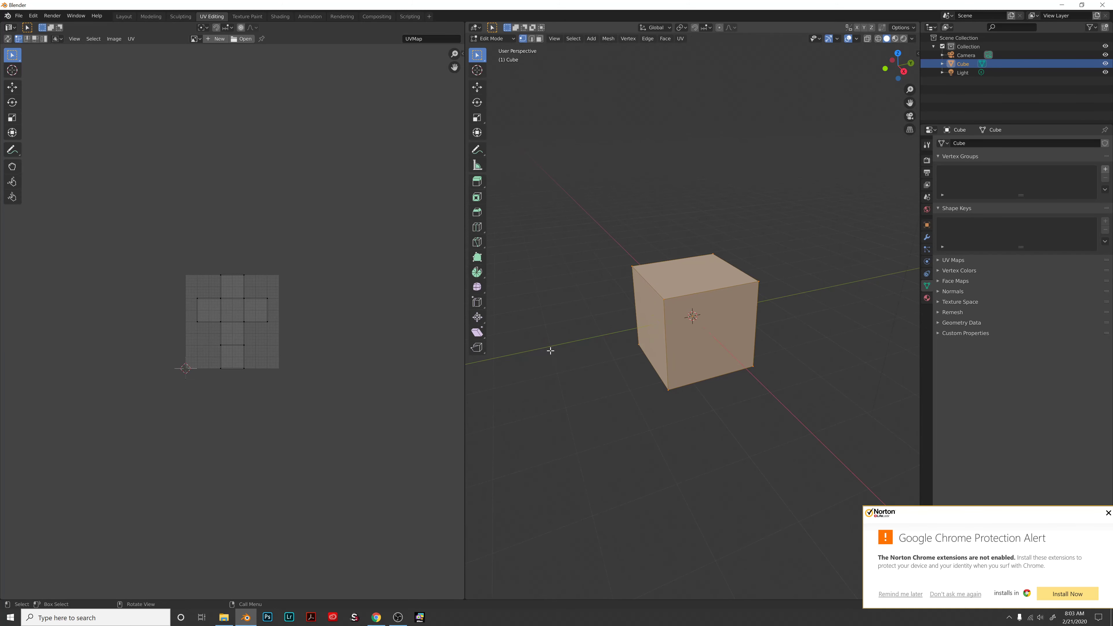
scroll(543, 350, up, 2)
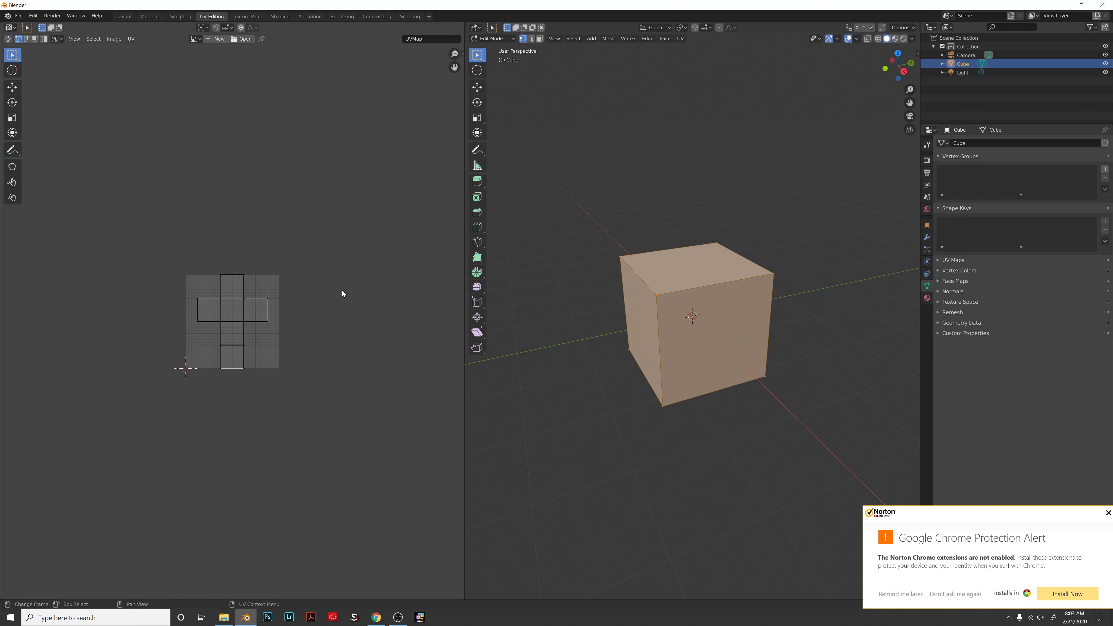
scroll(427, 349, up, 5)
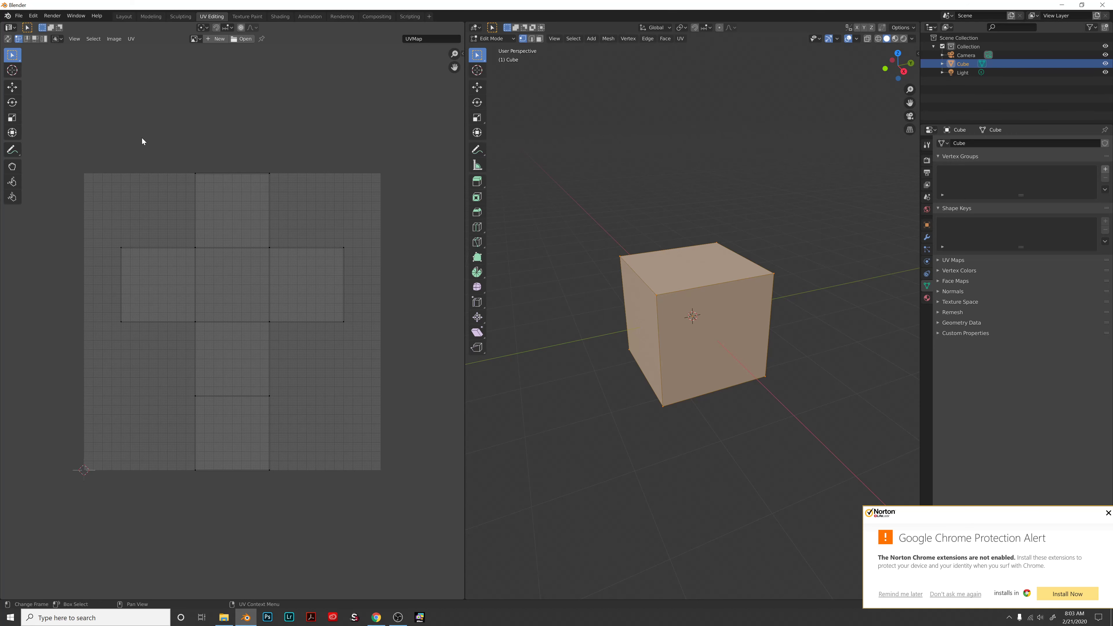
scroll(399, 370, up, 3)
scroll(401, 370, down, 1)
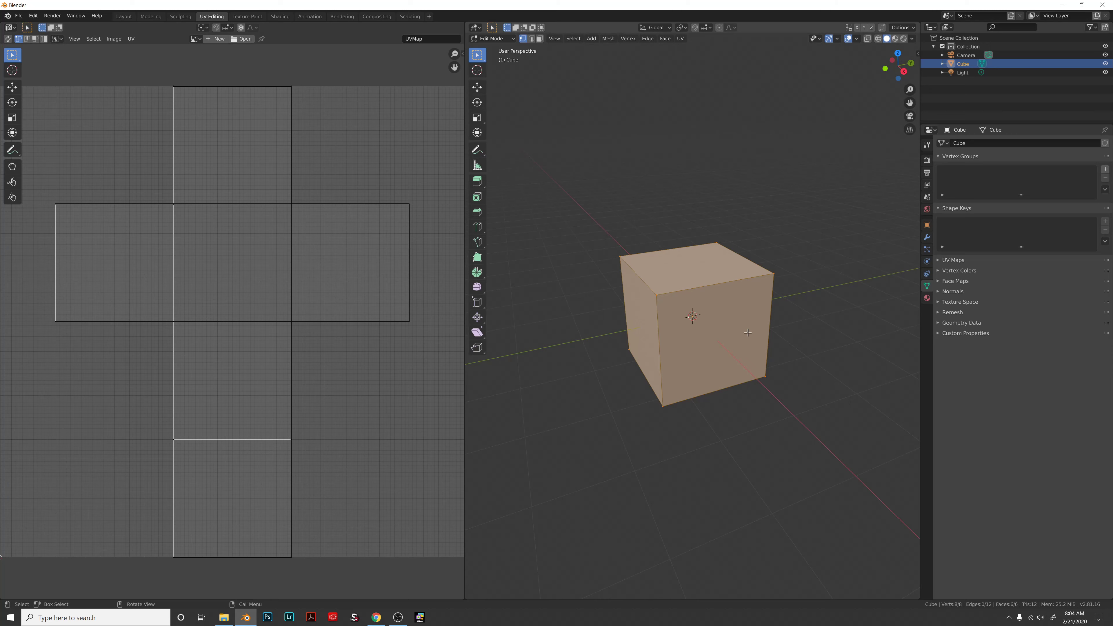
- Switch the cube to face selection, clear the selection, and select individual faces to inspect each one's UV square
key(3)
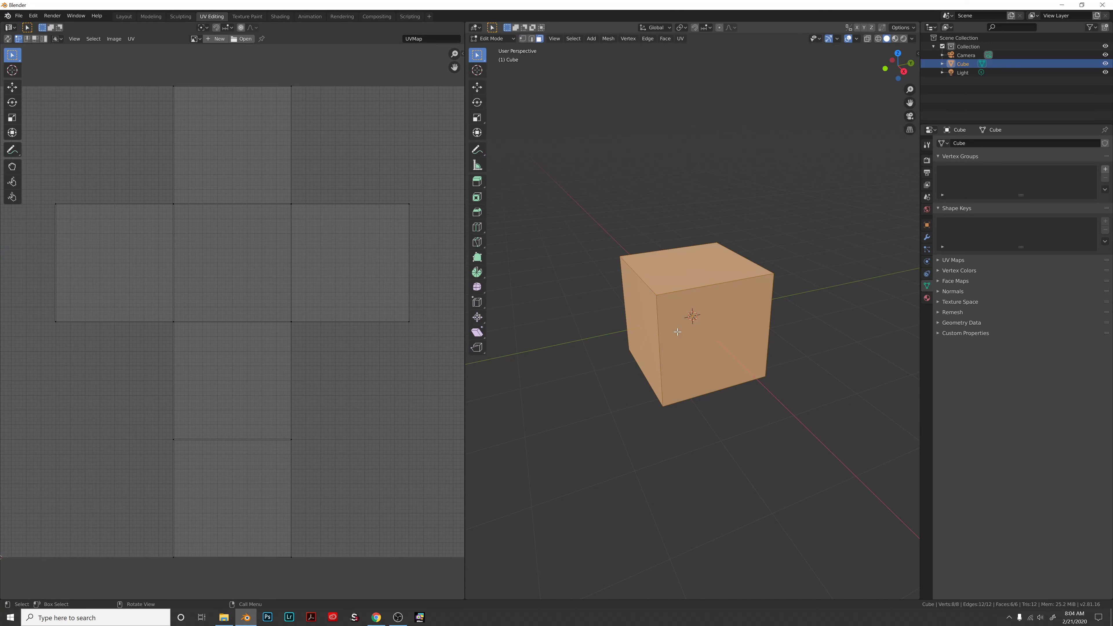
key(alt+a)
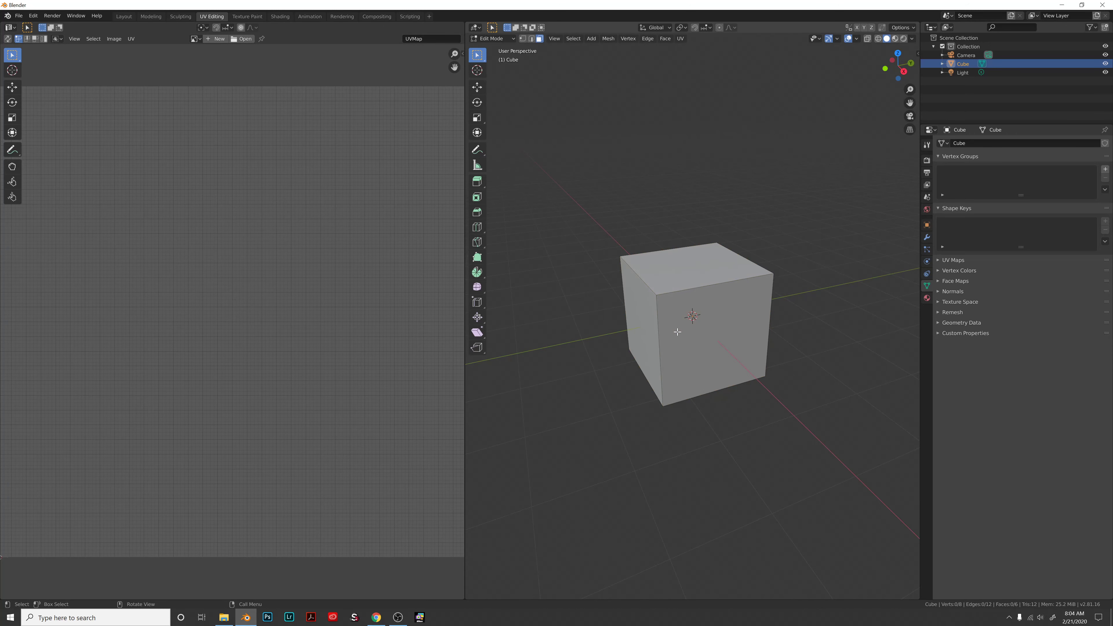
click(677, 281)
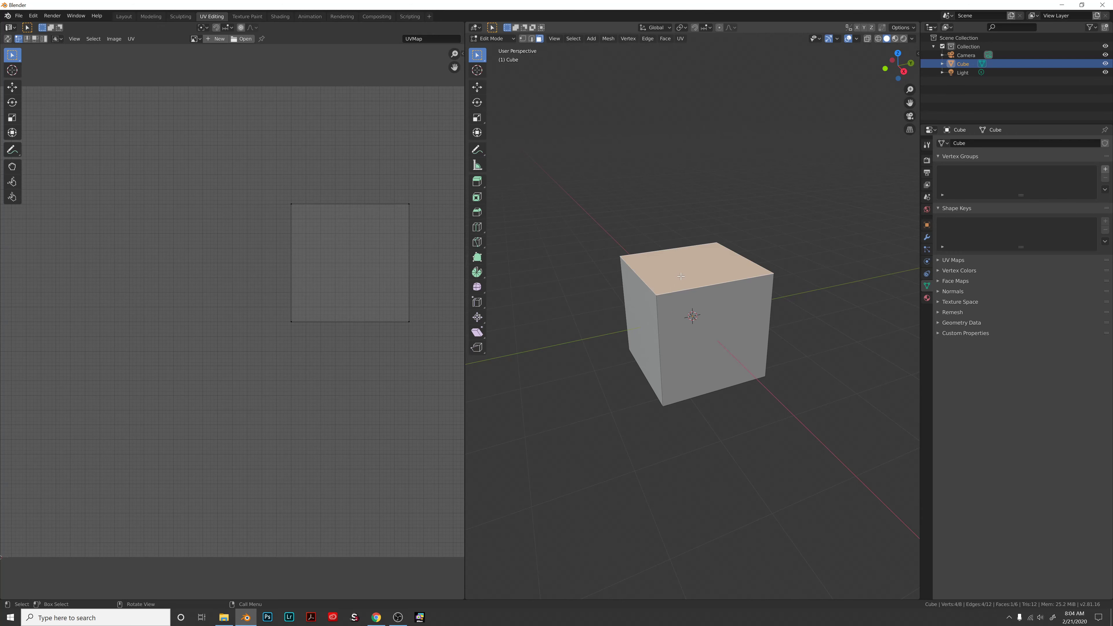
click(689, 337)
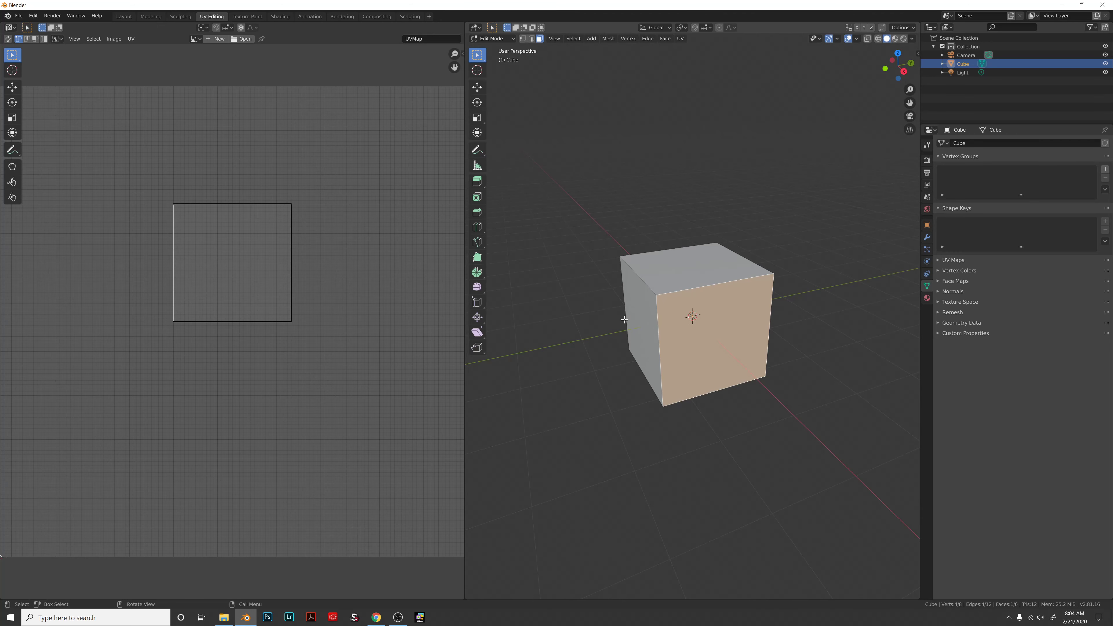
click(642, 319)
middle_drag(642, 317, 803, 362)
click(731, 307)
click(686, 360)
click(747, 359)
click(739, 341)
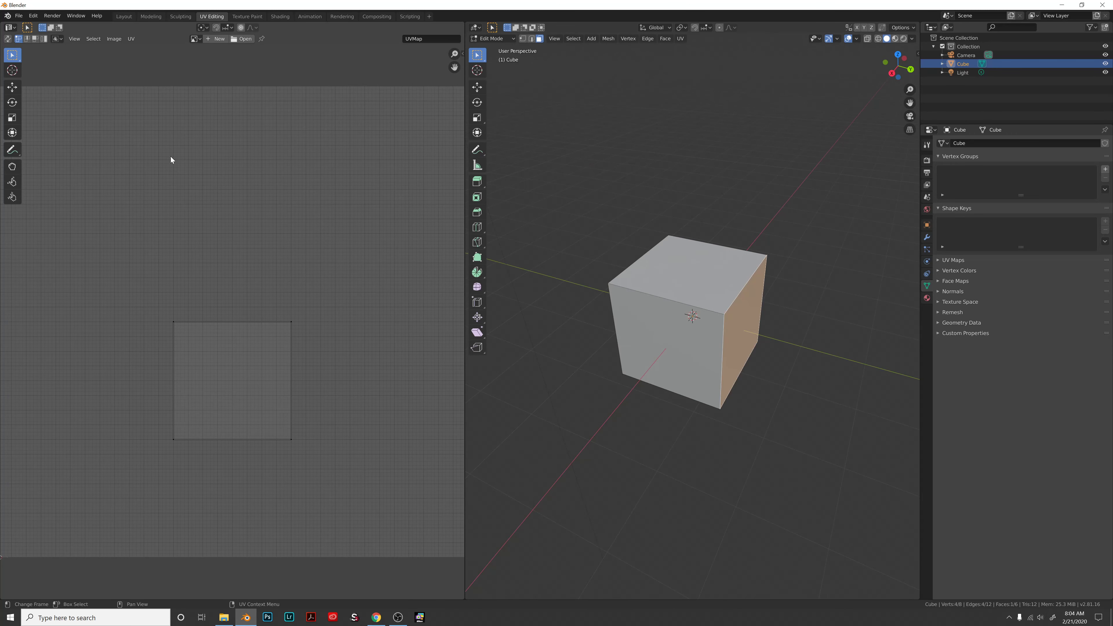
- Turn on UV sync selection and select several cube faces in turn to locate them within the full UV layout
click(7, 39)
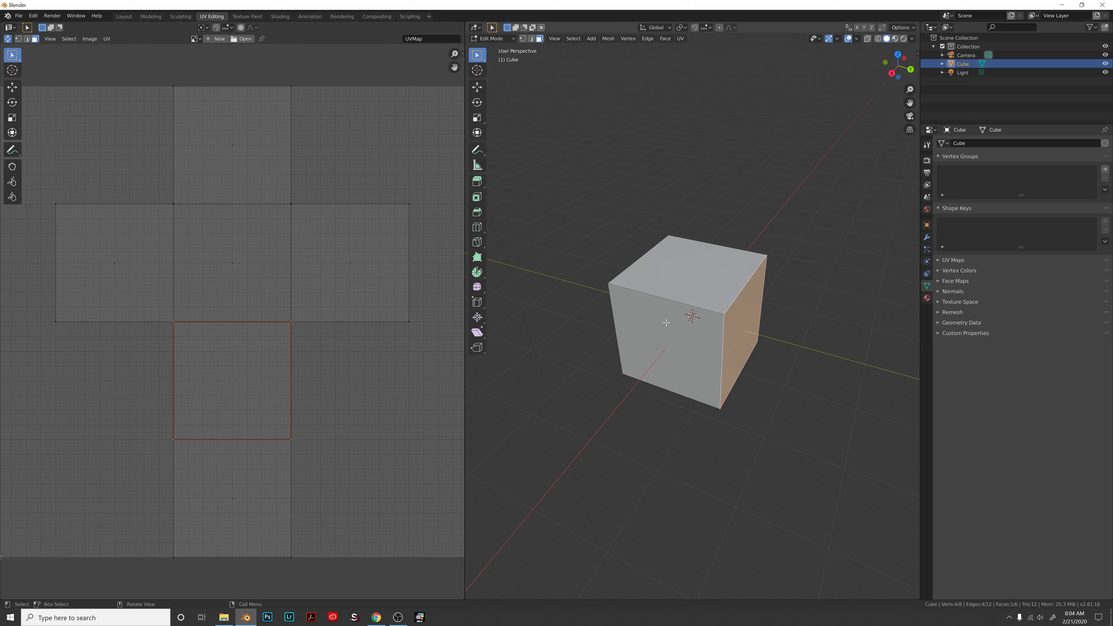
click(665, 313)
click(672, 284)
middle_drag(673, 284, 600, 316)
click(636, 308)
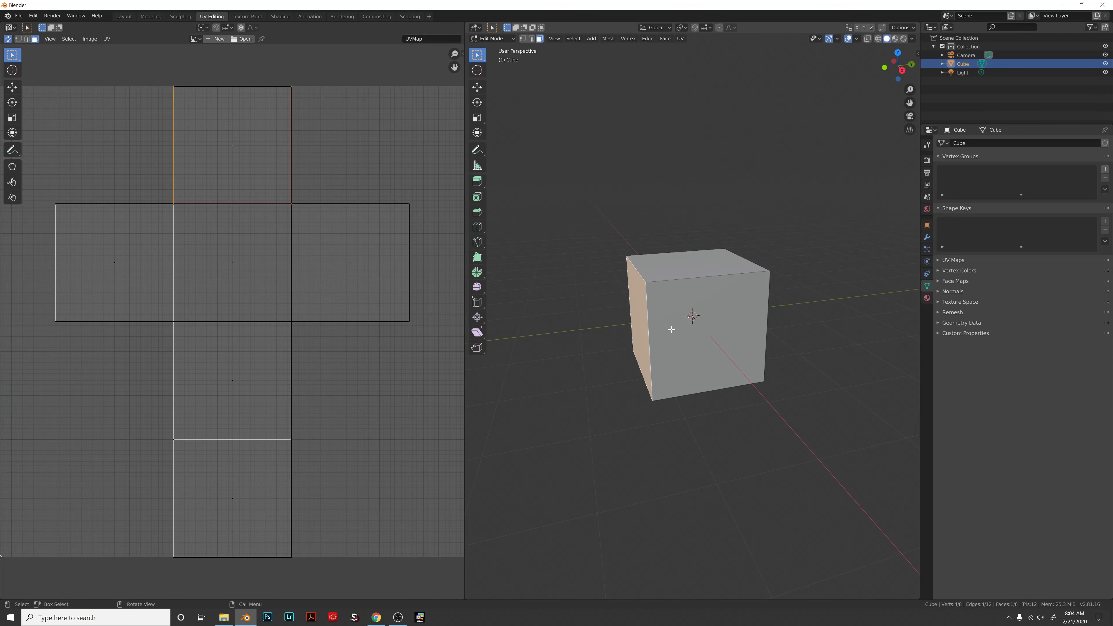
click(669, 340)
middle_drag(669, 340, 639, 385)
click(691, 341)
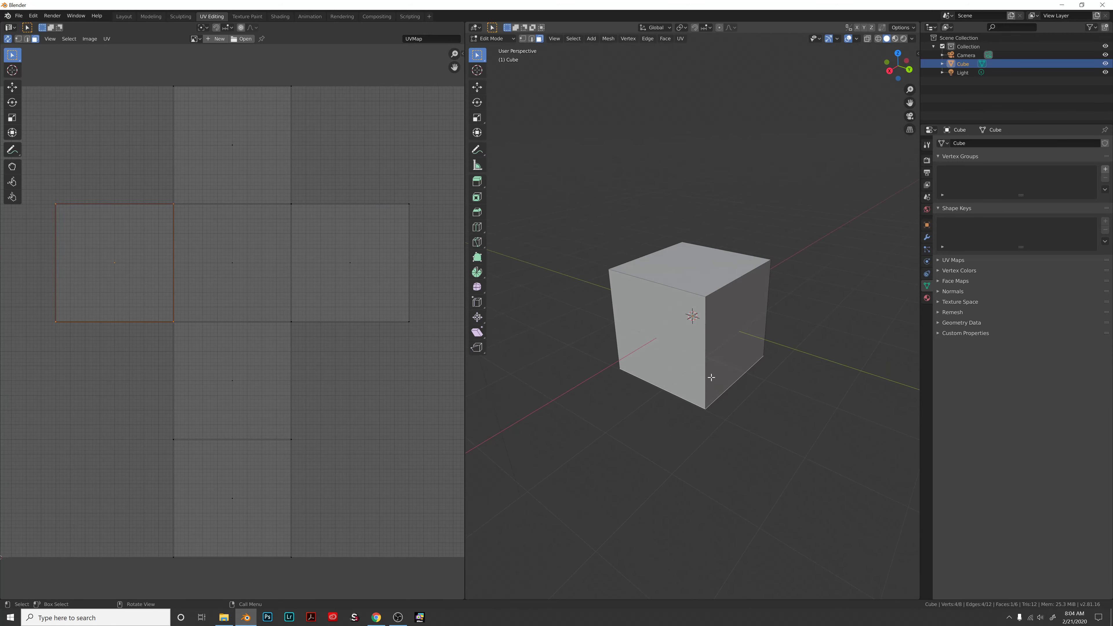
- Examine up close which squares of the unfolded UV layout match the cube's top and side faces by selecting them individually
key(KP_Decimal)
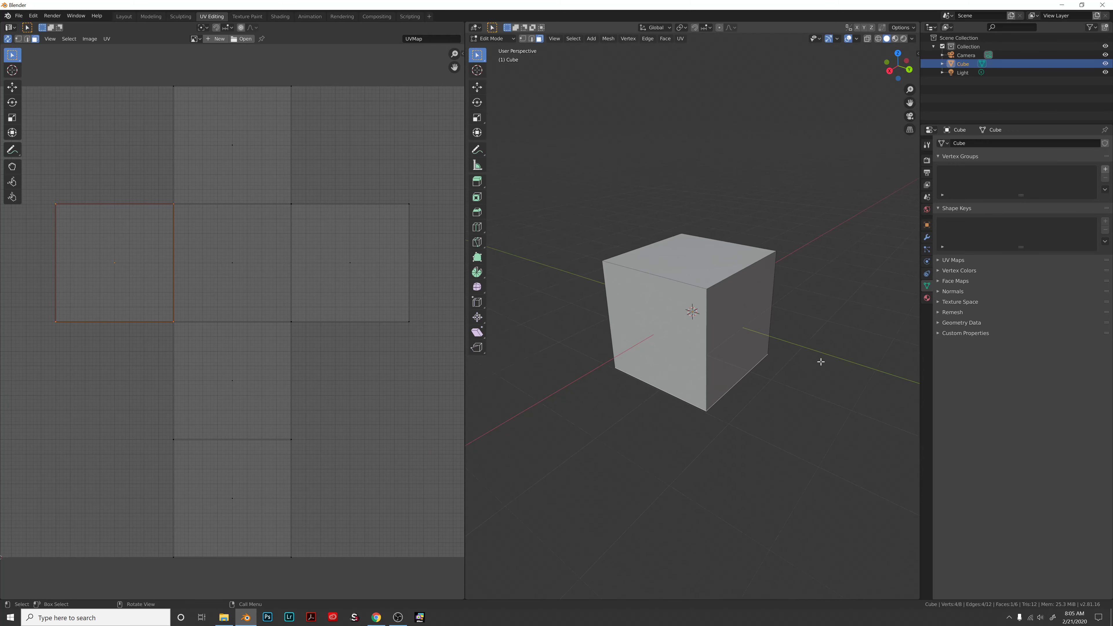
scroll(803, 344, down, 1)
scroll(361, 321, down, 1)
scroll(361, 321, down, 1)
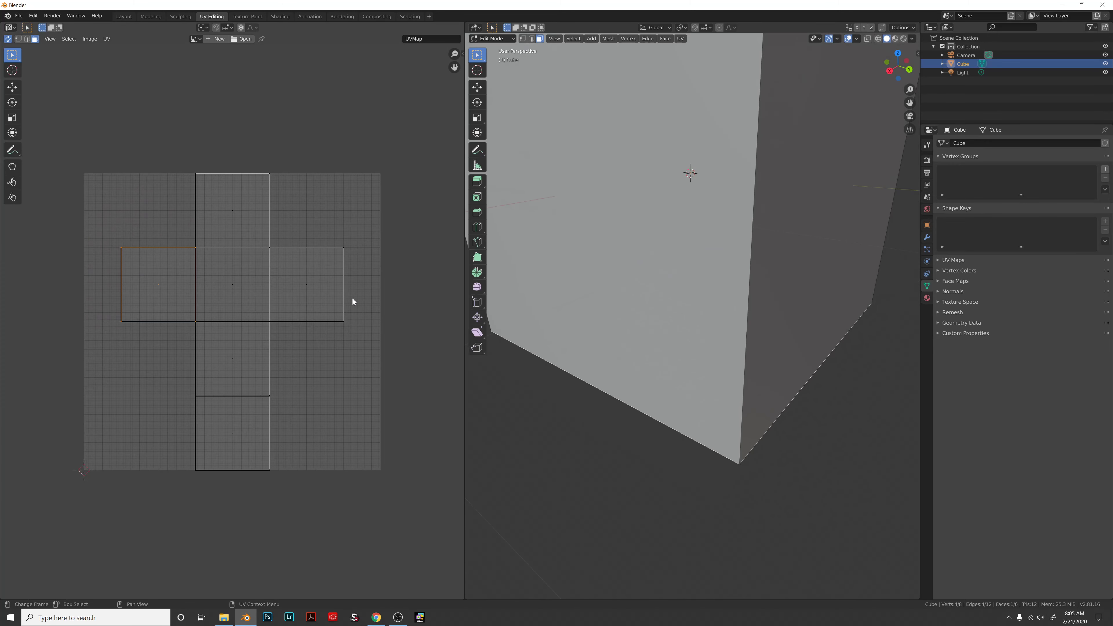
scroll(486, 298, down, 1)
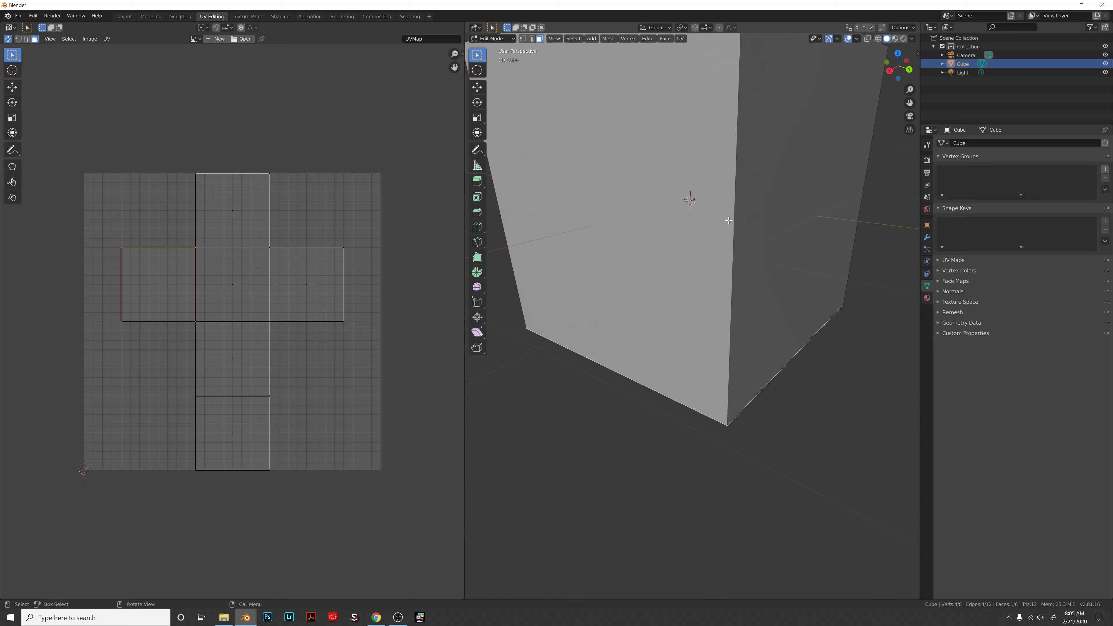
scroll(732, 211, down, 4)
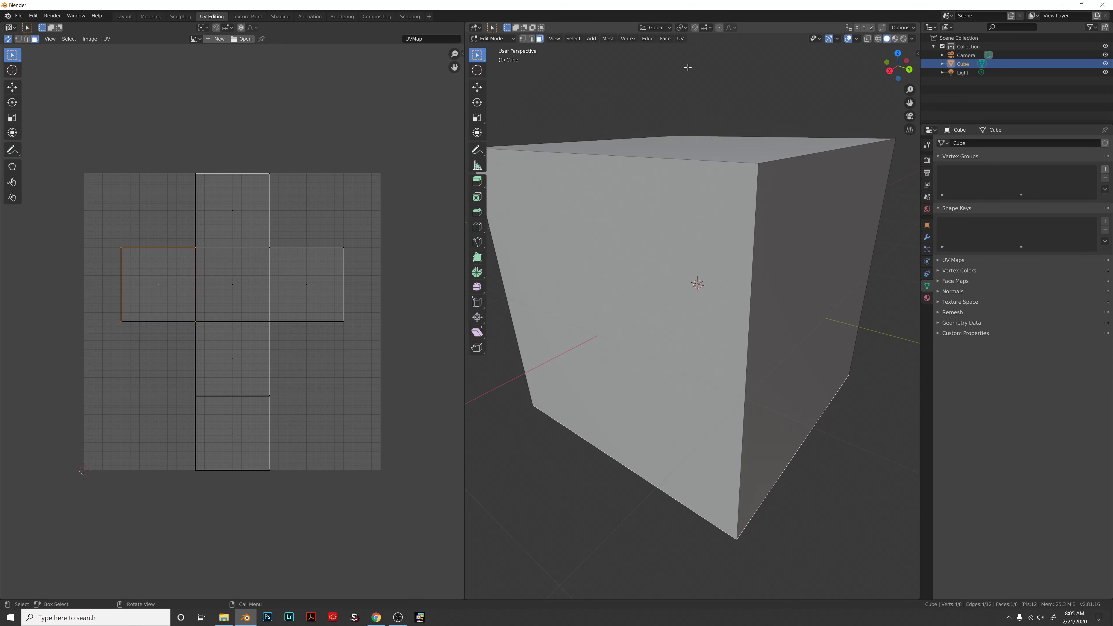
click(696, 163)
click(696, 147)
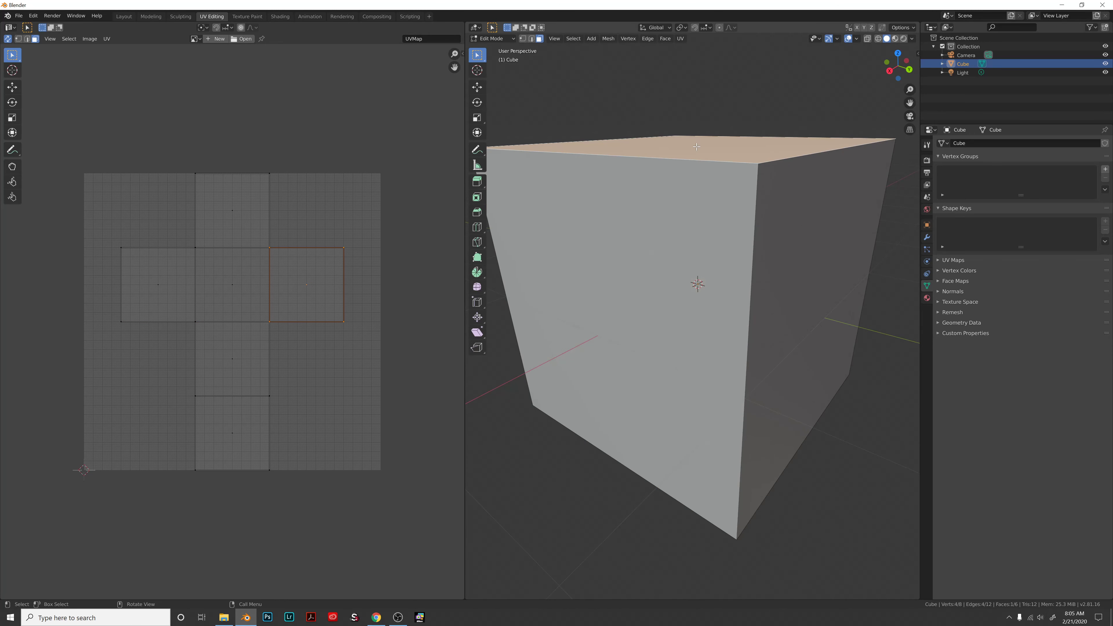
click(669, 319)
scroll(756, 310, down, 4)
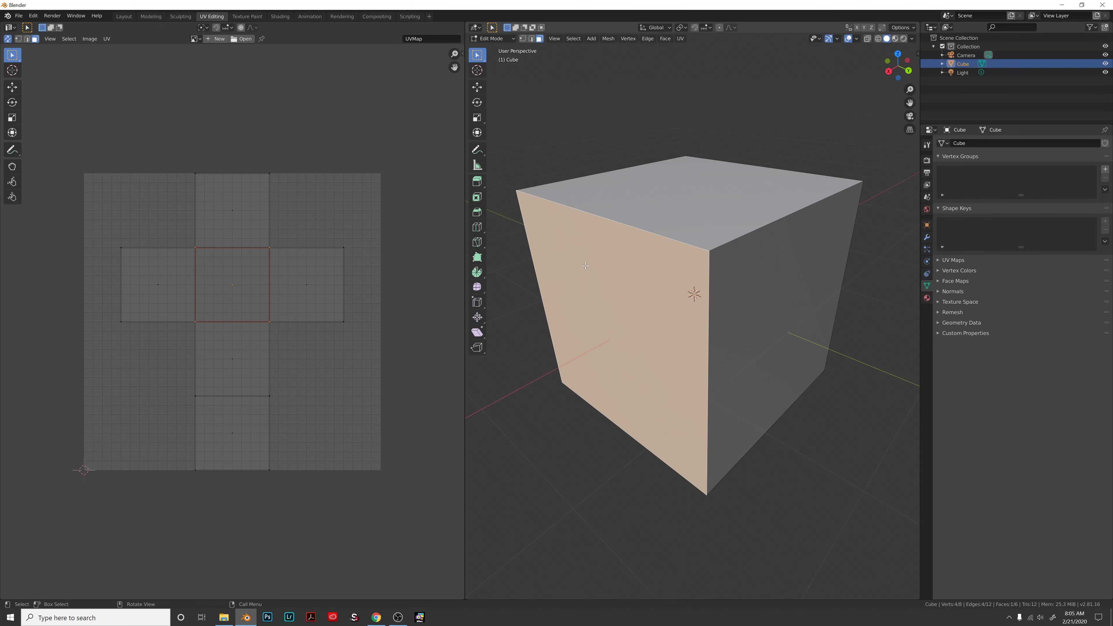
middle_drag(708, 262, 708, 272)
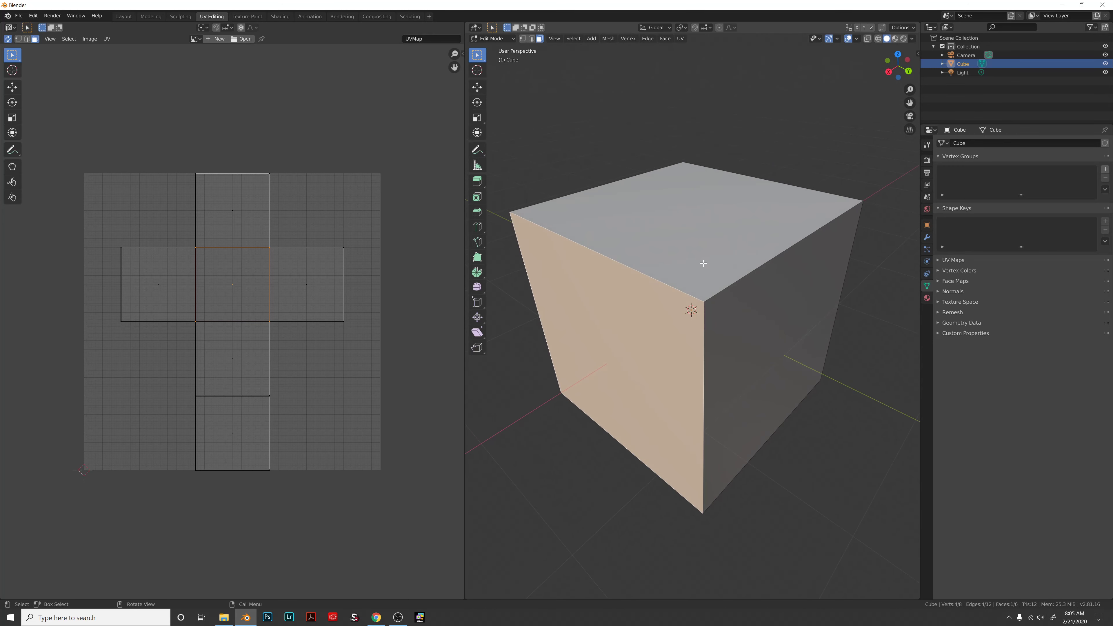
click(703, 264)
click(754, 309)
click(658, 346)
click(664, 232)
- Select all faces of the cube and open the export settings for its complete UV layout
key(a)
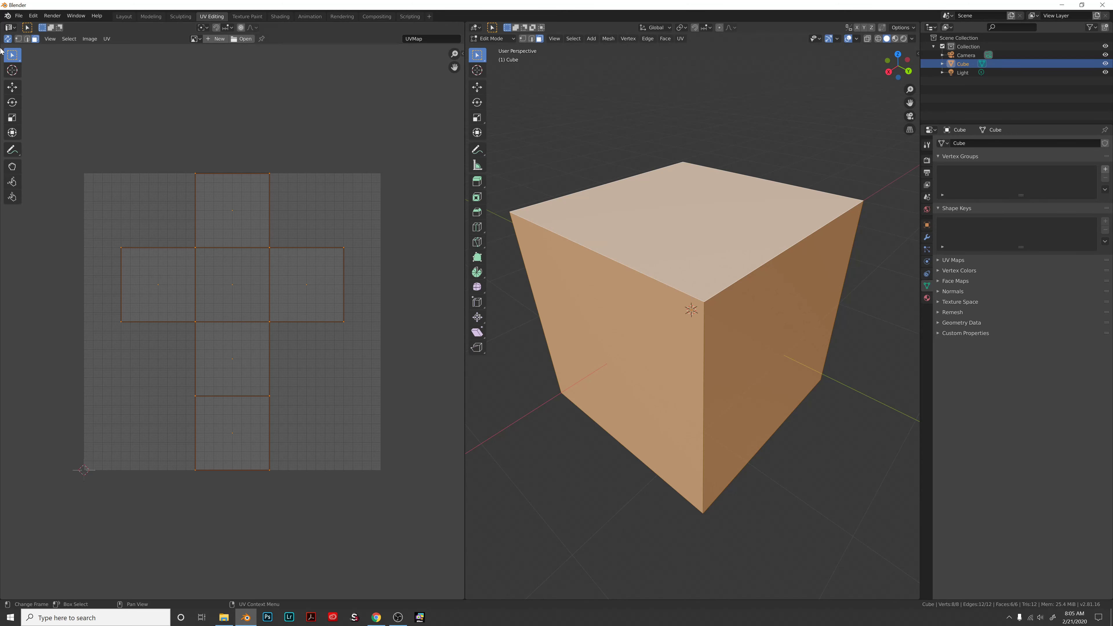
click(106, 38)
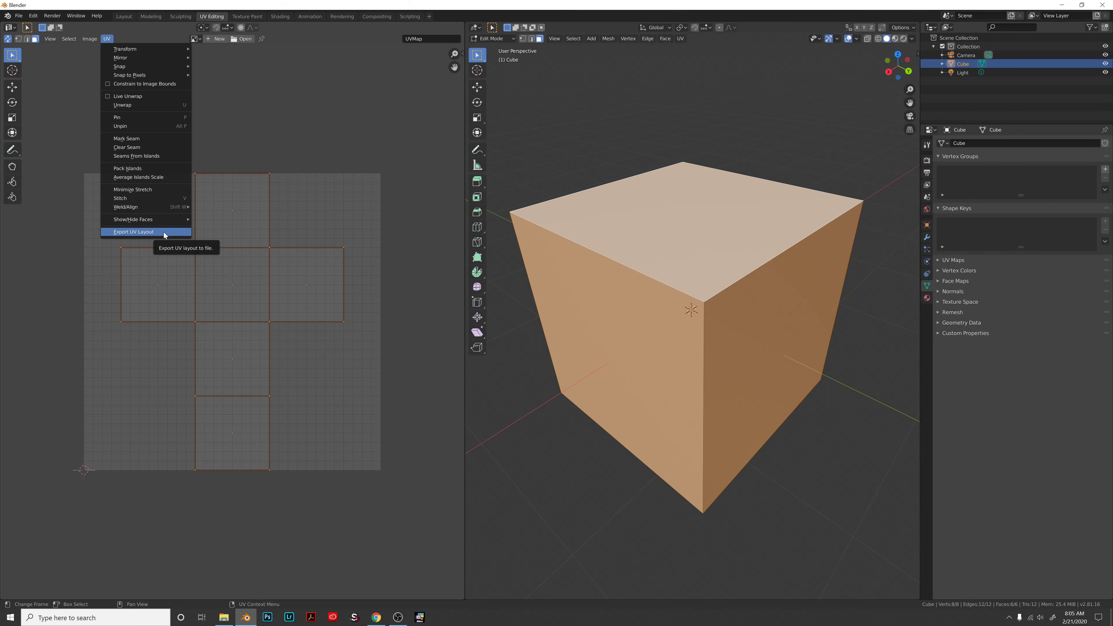
click(108, 39)
click(133, 231)
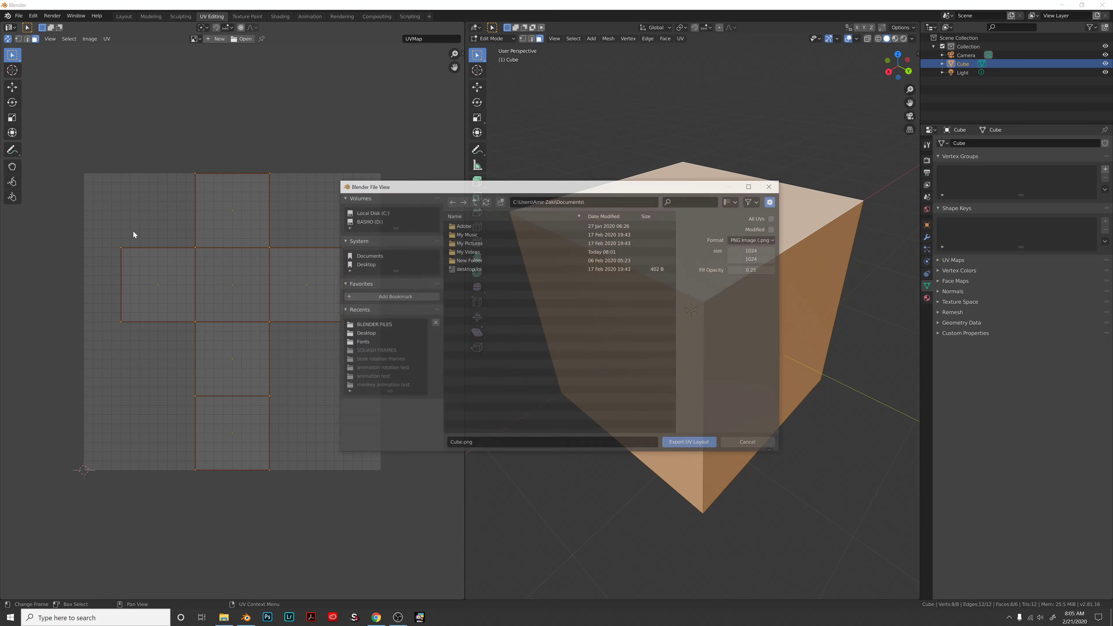
- Export the UV layout to the Desktop folder as a PNG image named Cube_UV Layout.png
click(368, 265)
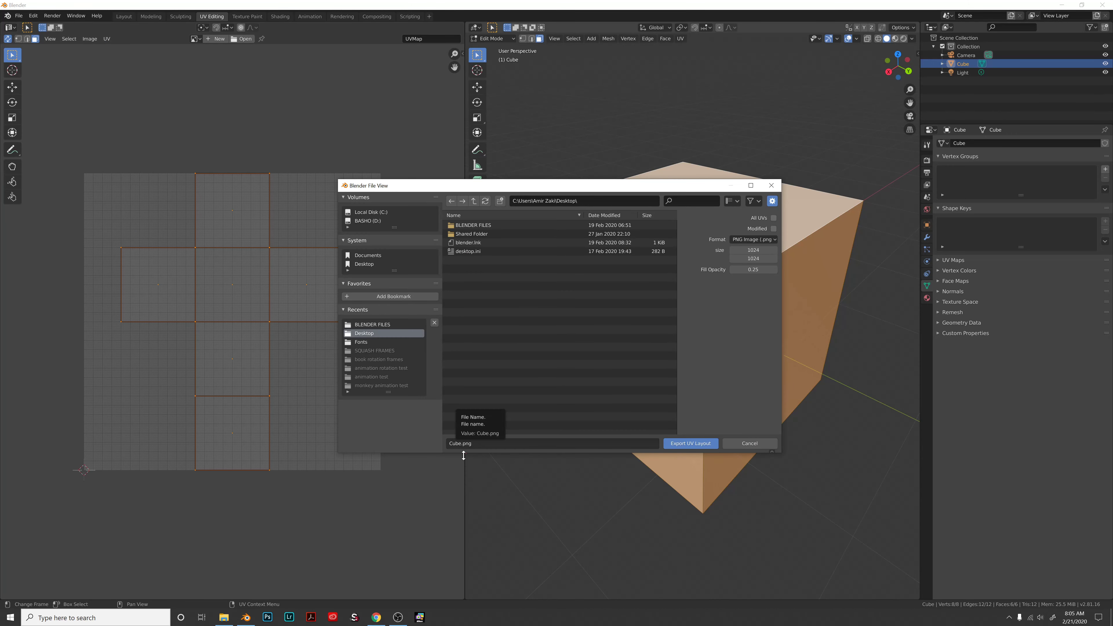
click(460, 443)
click(460, 443)
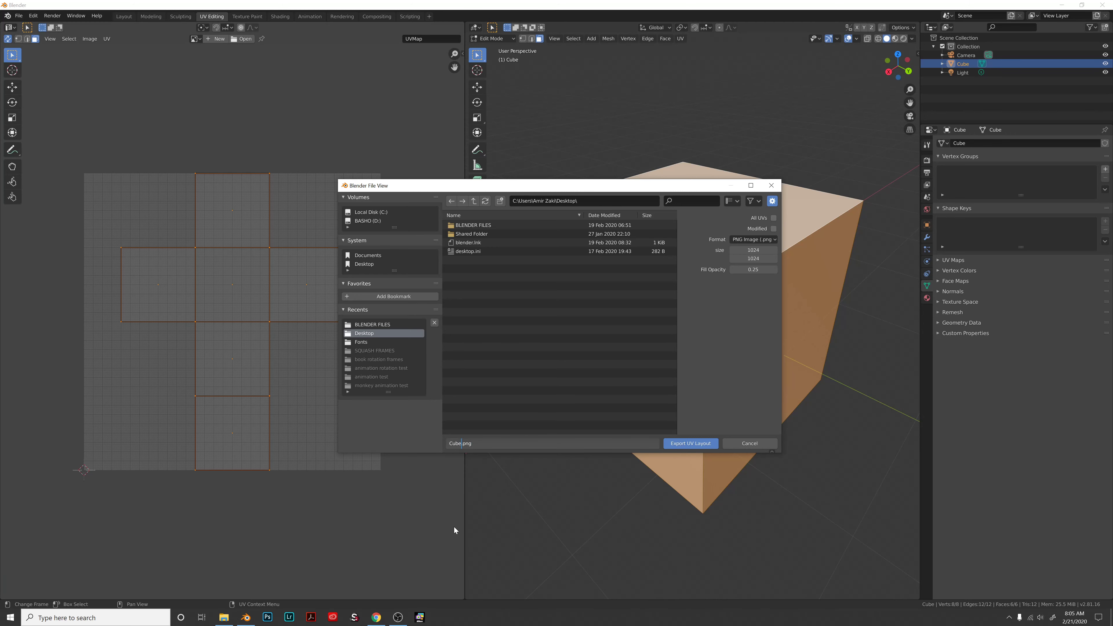
text(_)
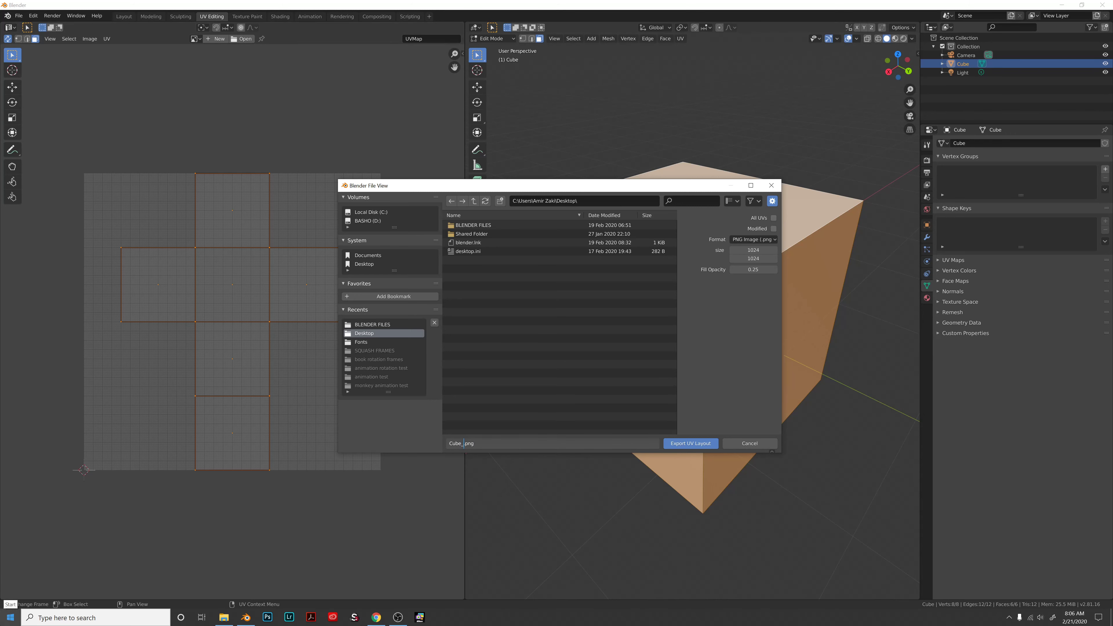
text(UV Layout)
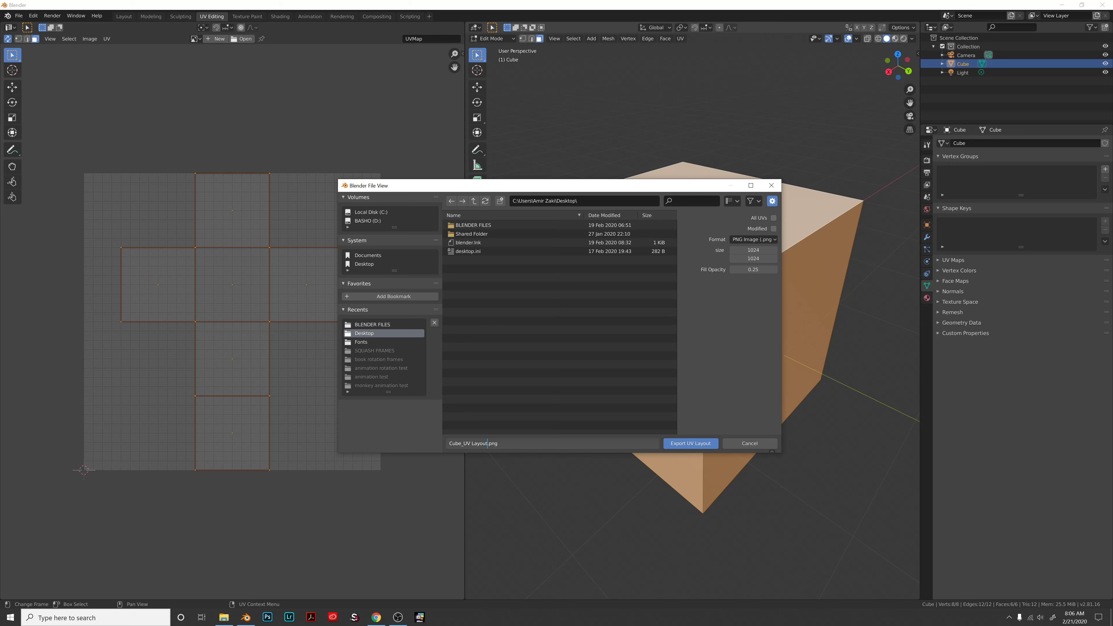
click(686, 444)
click(686, 444)
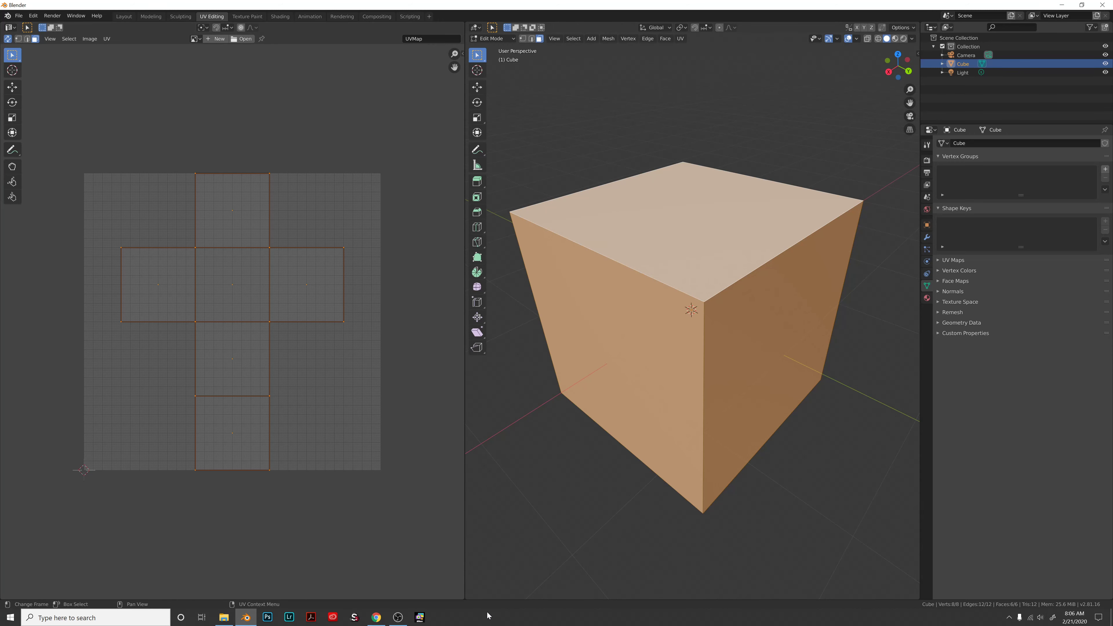
- Switch to Photoshop, open Cube_UV Layout.png with the working RGB profile assigned, and fit the image to the window
click(271, 622)
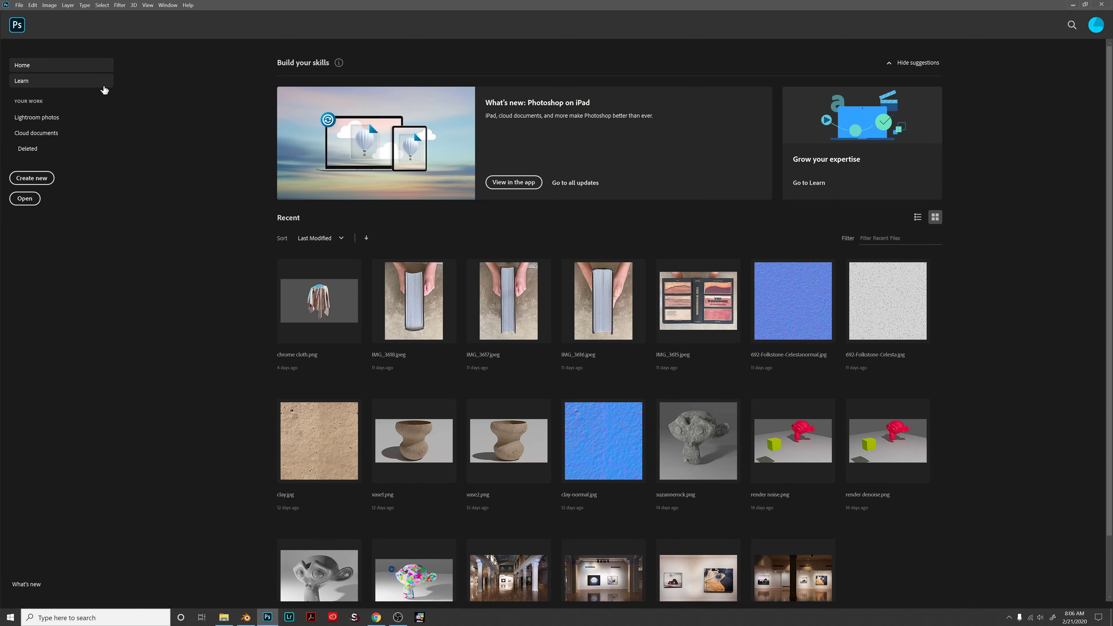
key(ctrl+o)
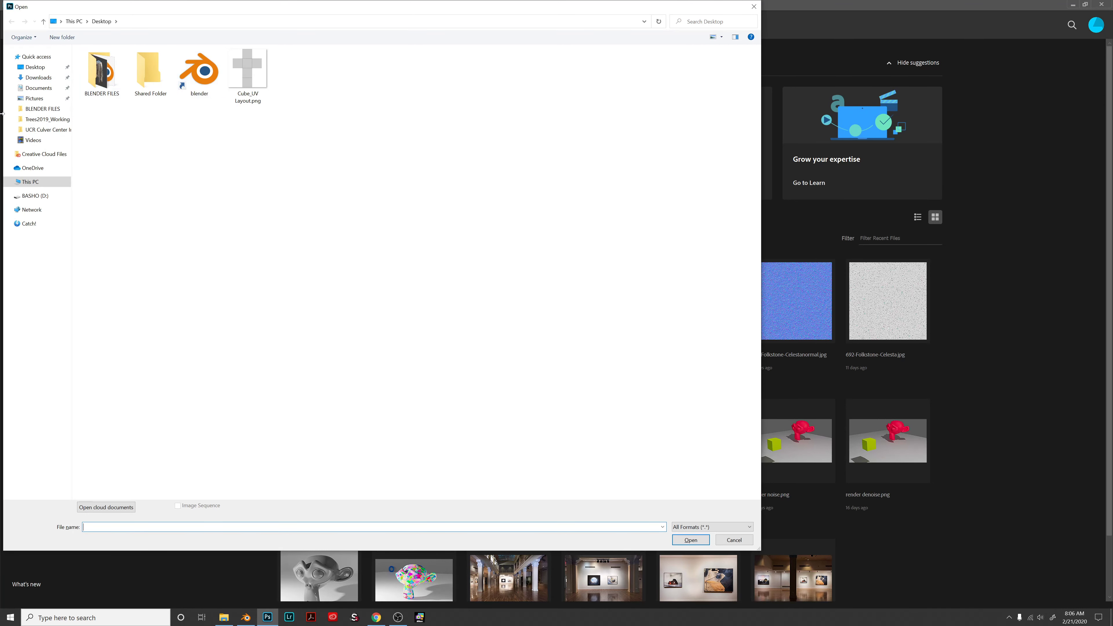
click(261, 75)
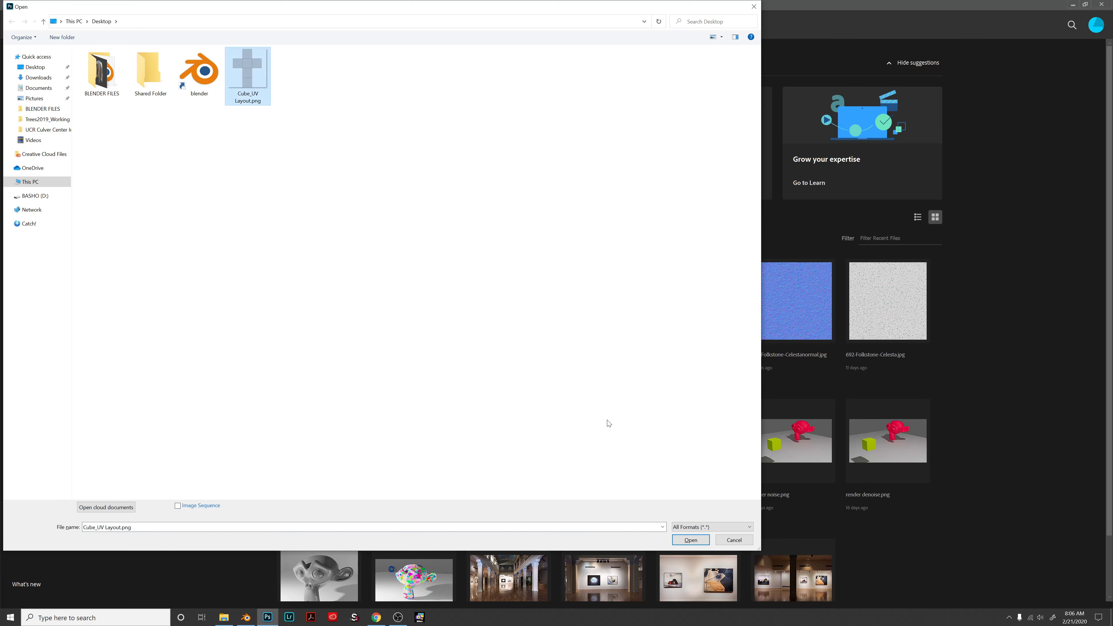
click(699, 542)
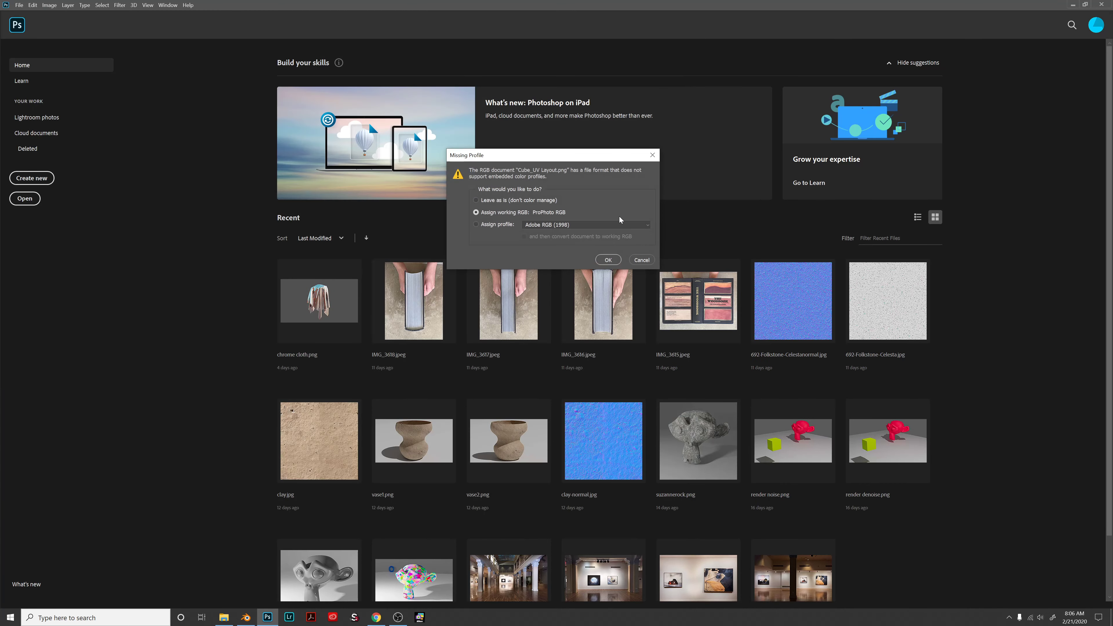
click(608, 260)
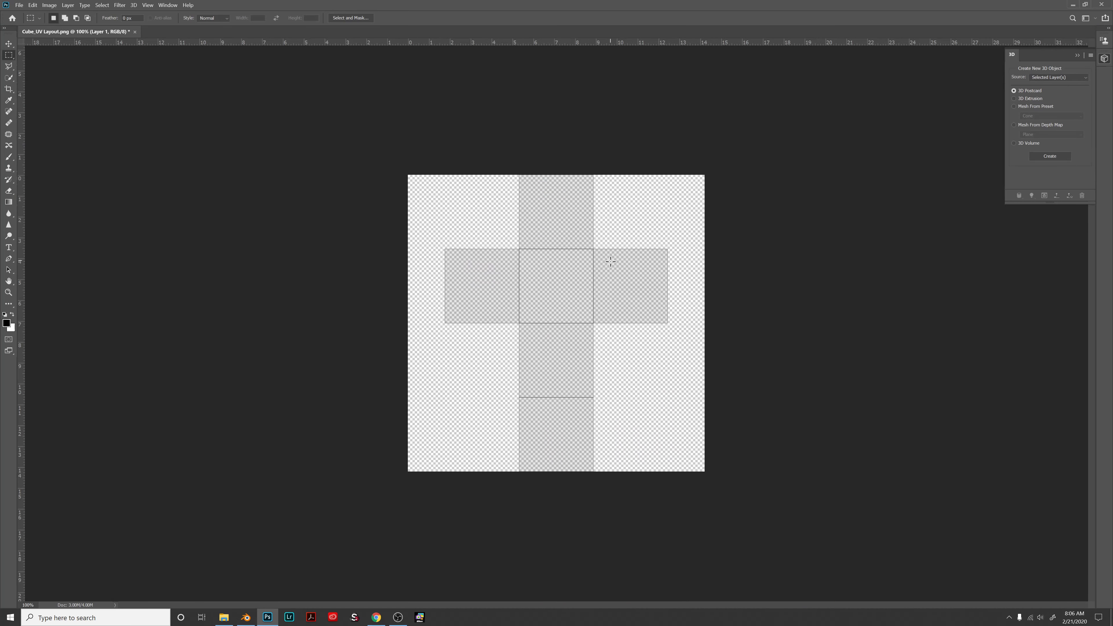
key(ctrl+0)
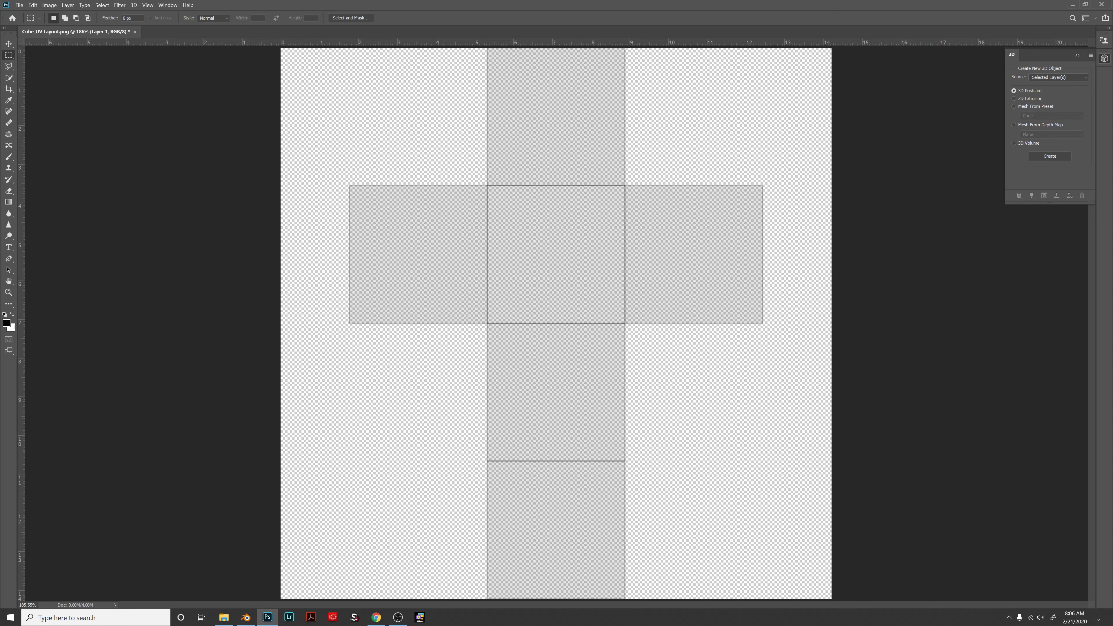
- Place the layer list beside the canvas and add an empty layer above the UV layout layer
drag(1111, 21, 903, 55)
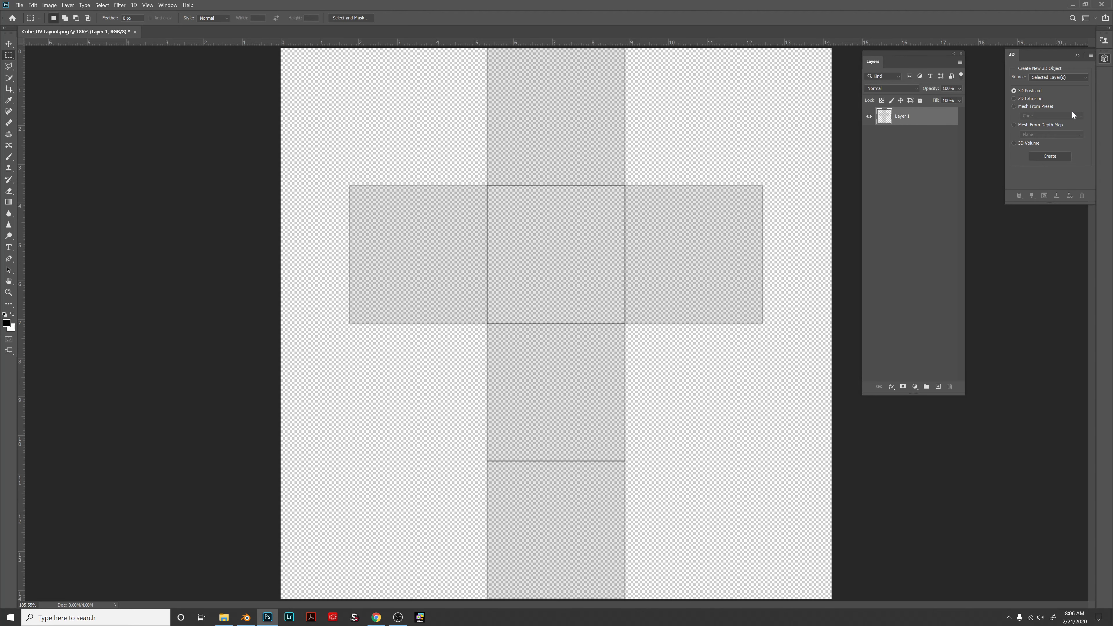
click(869, 116)
click(869, 116)
click(939, 388)
- Activate the Brush tool and choose a crimson foreground color
key(b)
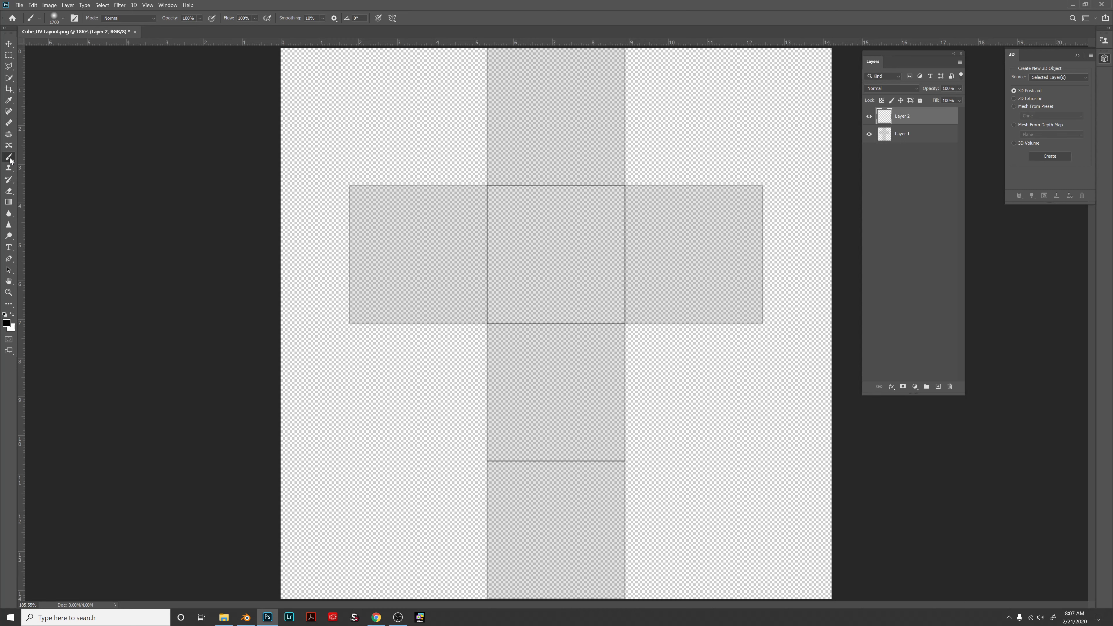
click(6, 324)
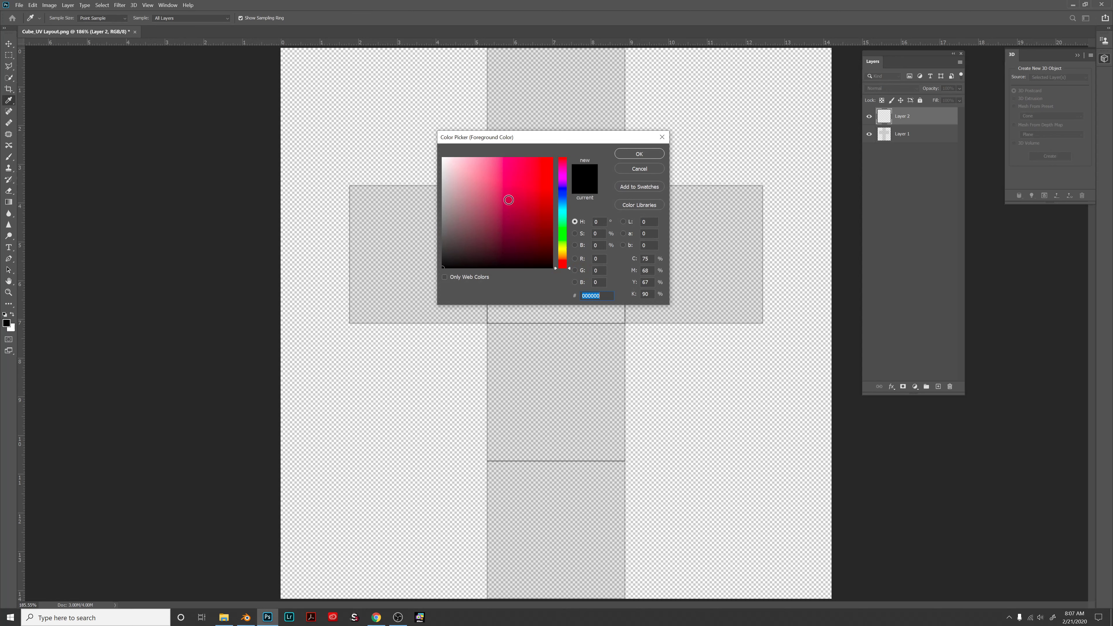
click(499, 201)
click(641, 154)
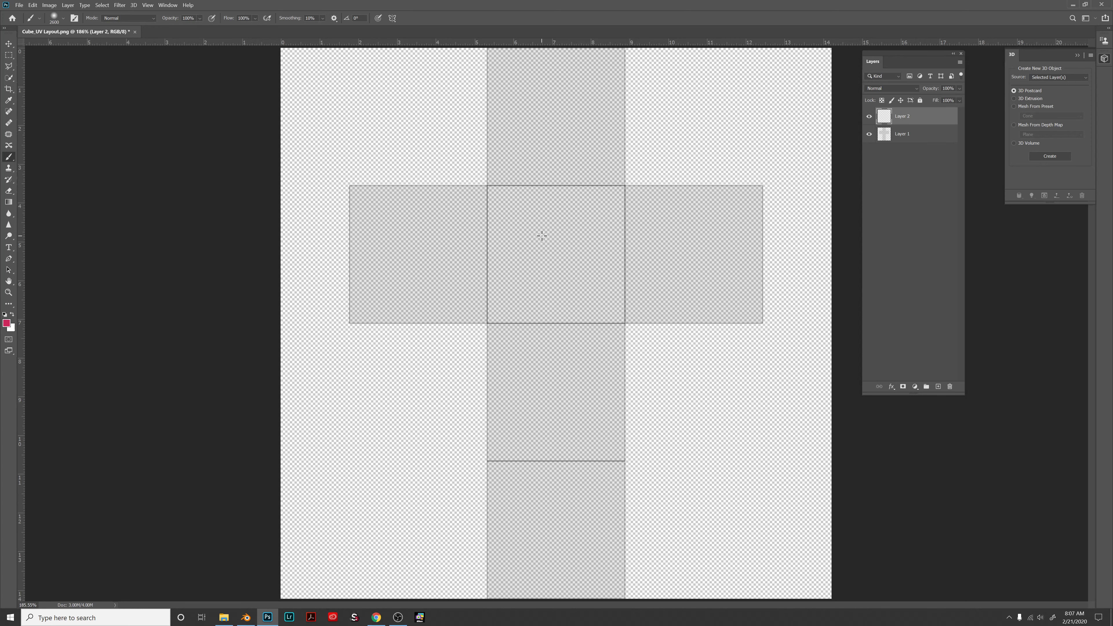
- Undo an oversized test dab and paint a soft crimson spot in the layout's central square with a much smaller brush
click(540, 235)
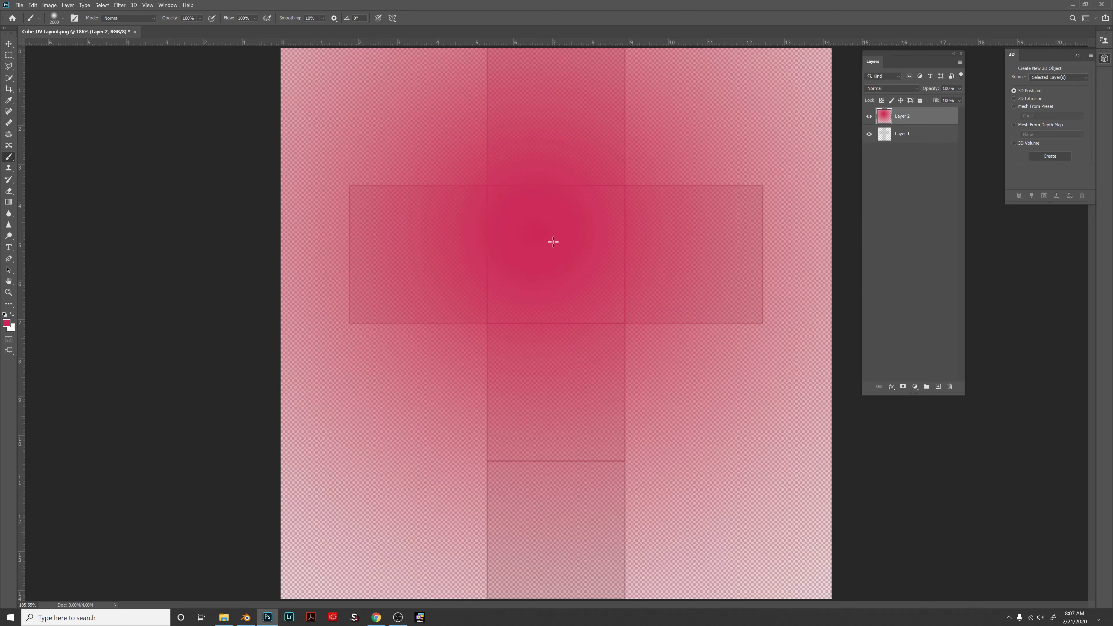
key(ctrl+z)
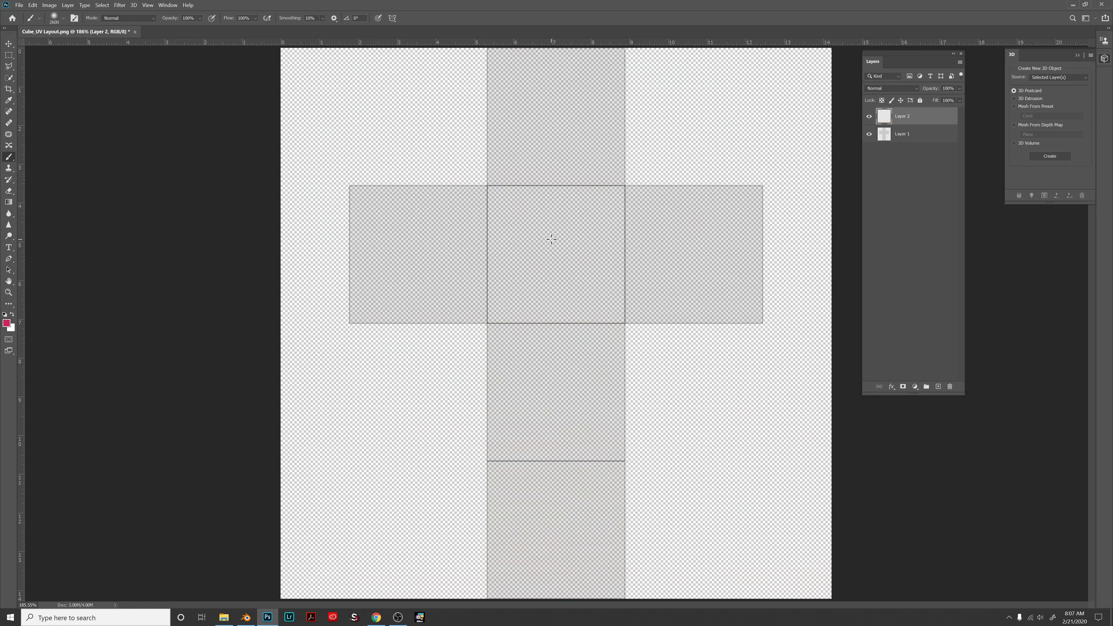
key(bracketleft)
key(bracketleft)
key(bracketleft)
key(bracketleft)
key(bracketleft)
key(bracketleft)
key(bracketleft)
key(bracketleft)
key(bracketleft)
key(bracketleft)
key(bracketleft)
key(bracketleft)
key(bracketleft)
key(bracketleft)
key(bracketleft)
key(bracketleft)
key(bracketleft)
key(bracketleft)
key(bracketleft)
key(bracketleft)
key(bracketleft)
mouse_move(546, 238)
mouse_down()
mouse_move(555, 258)
mouse_move(543, 232)
mouse_move(539, 263)
mouse_move(570, 230)
mouse_move(554, 257)
mouse_move(567, 228)
mouse_move(563, 271)
mouse_up()
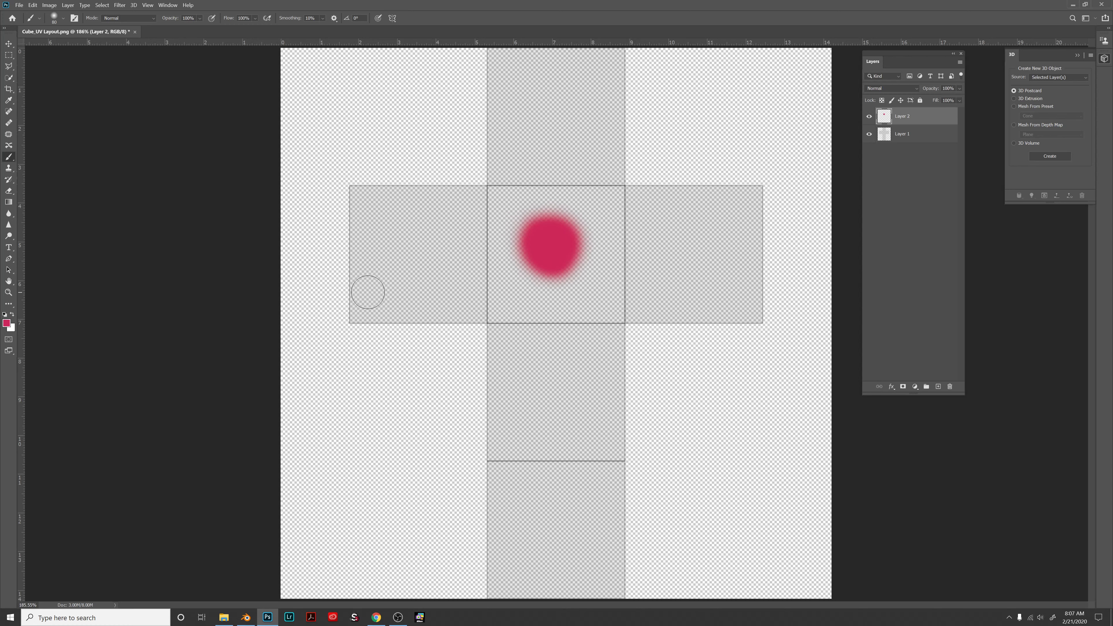
- Raise the brush hardness to 99% and try a dab in the layout's left square, undoing it
right_click(396, 254)
click(494, 294)
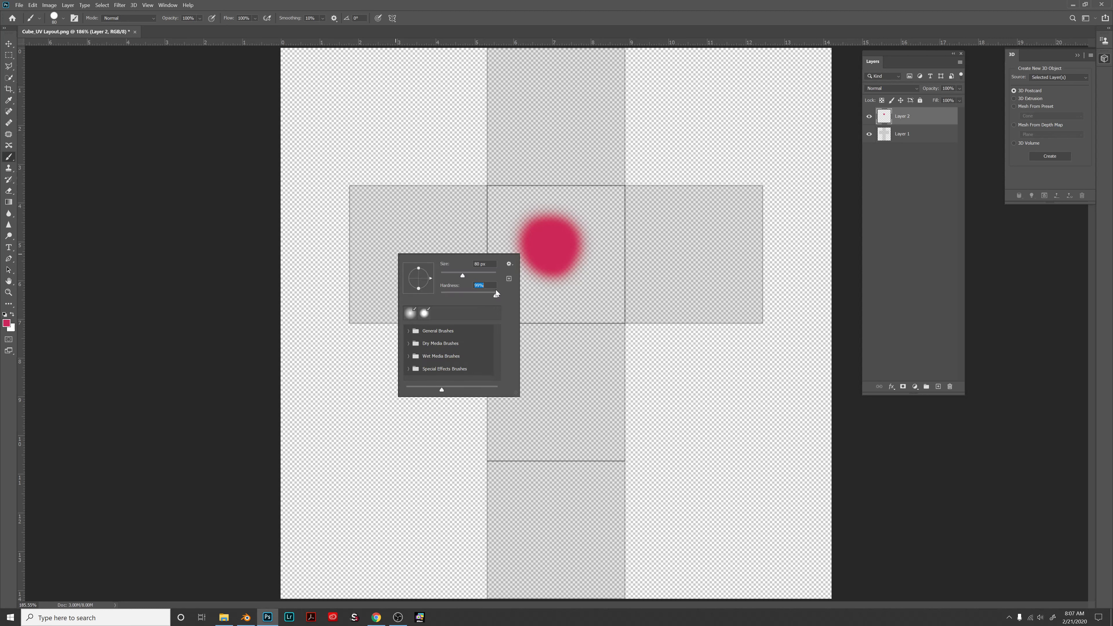
click(390, 236)
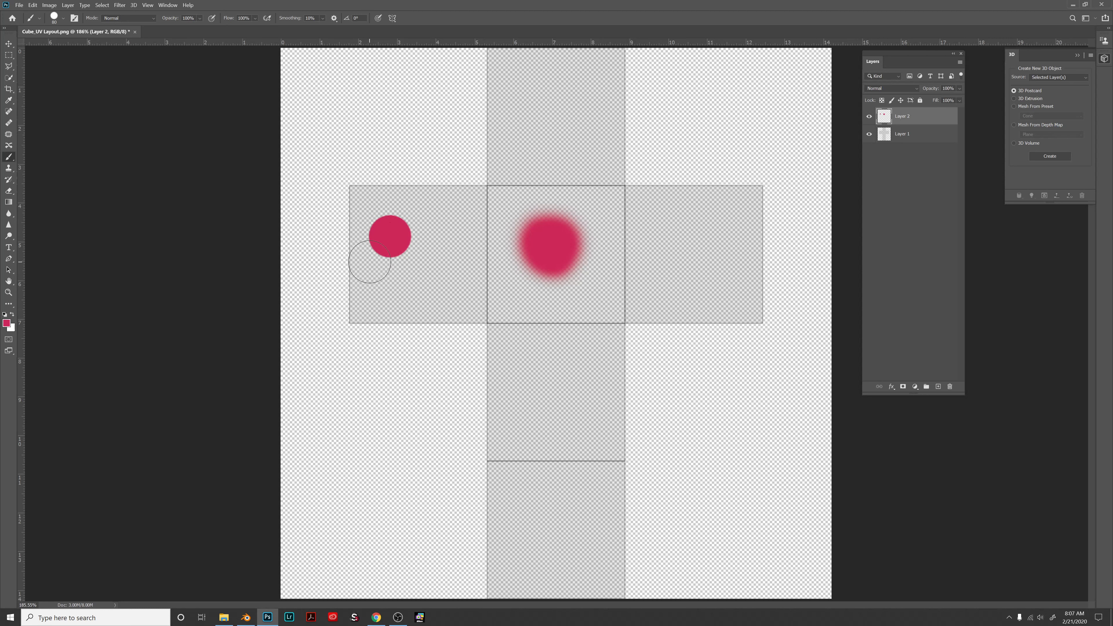
key(ctrl+z)
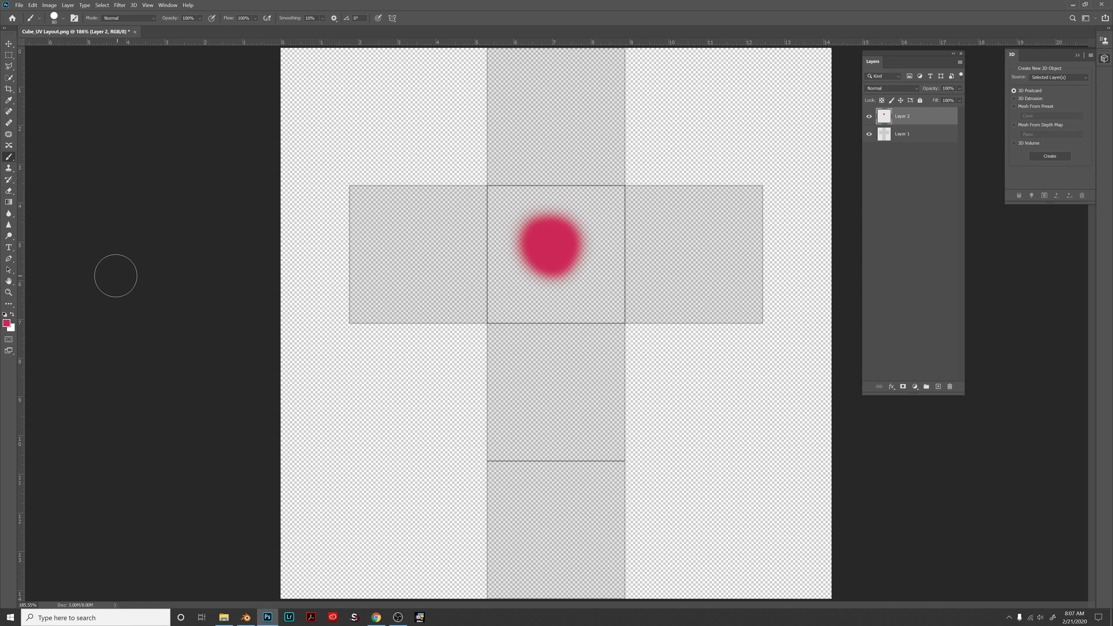
- Set the foreground color to very dark brown 201c1c and paint a hard-edged, bean-shaped blob in the layout's left square
click(7, 323)
click(456, 254)
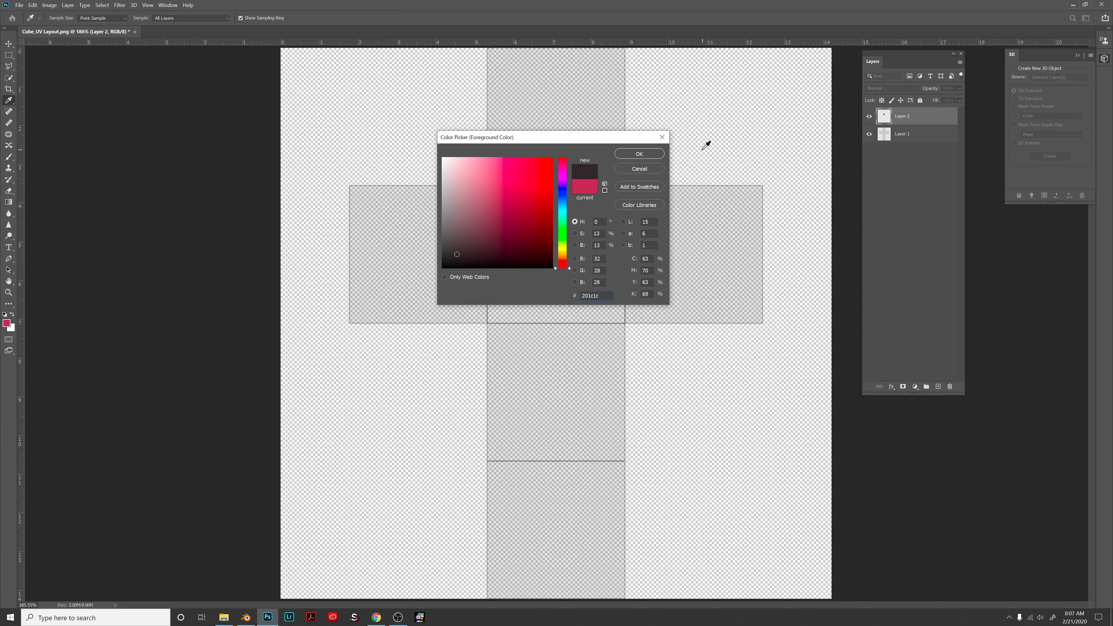
click(639, 153)
key(b)
drag(425, 226, 401, 266)
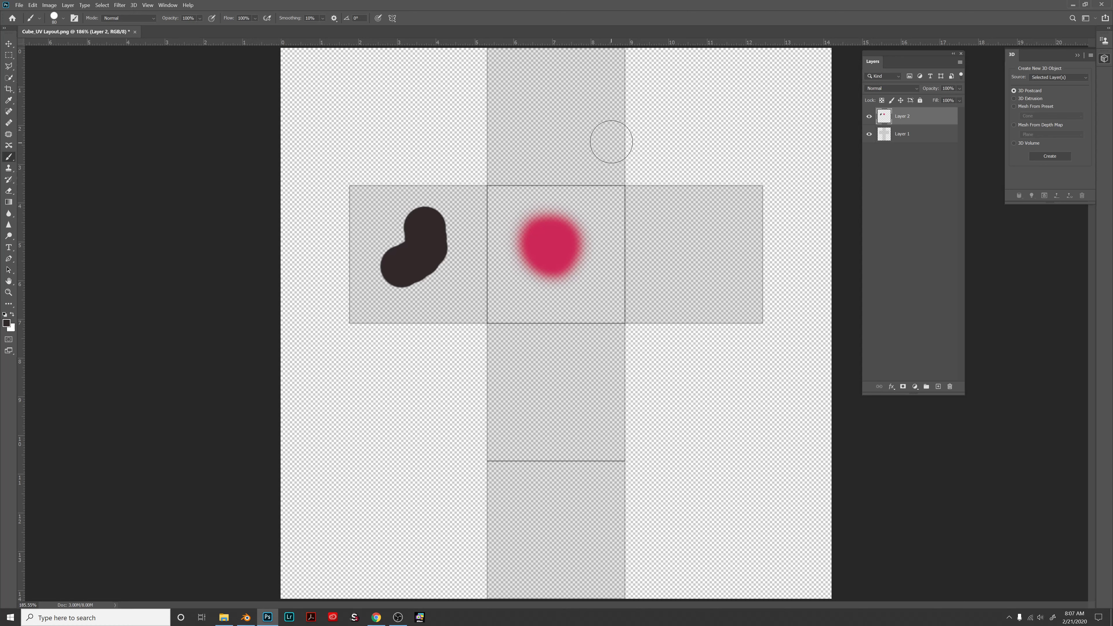
- Shrink the brush, set the foreground color to dark green 1c201d, and draw a crossed loop in the layout's top square
key(bracketleft)
key(bracketleft)
key(bracketleft)
key(bracketleft)
key(bracketleft)
key(bracketleft)
click(6, 323)
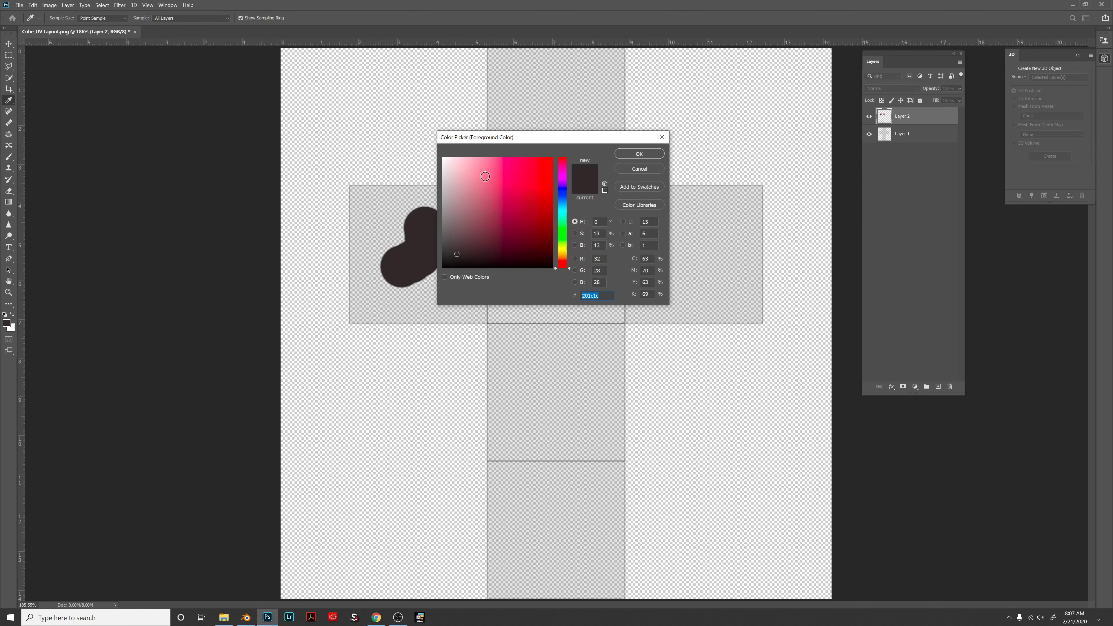
click(566, 224)
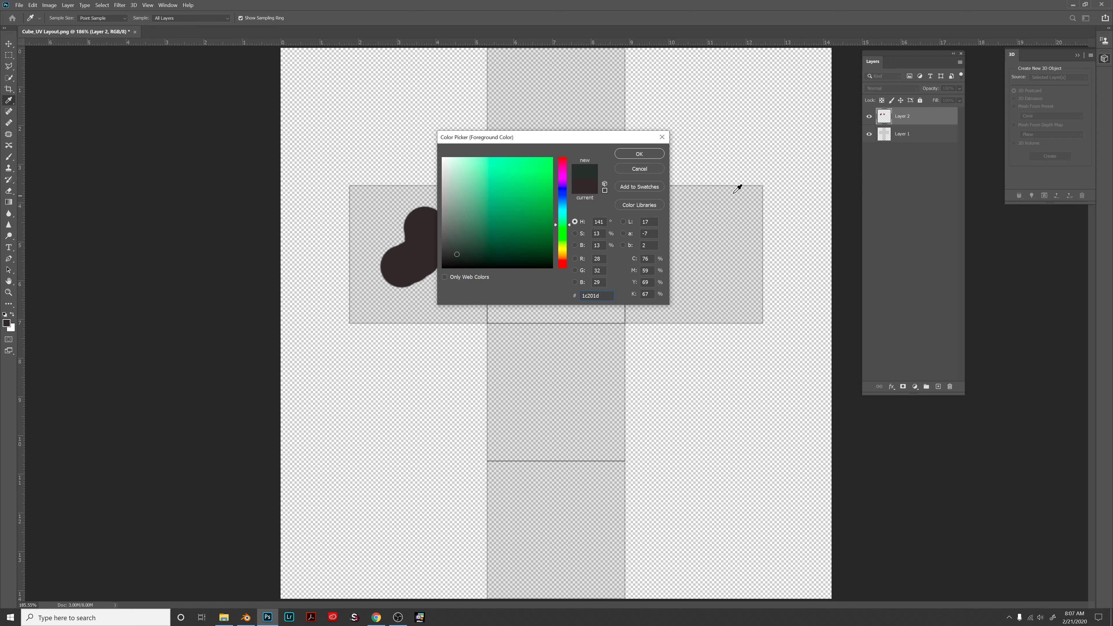
key(b)
click(633, 153)
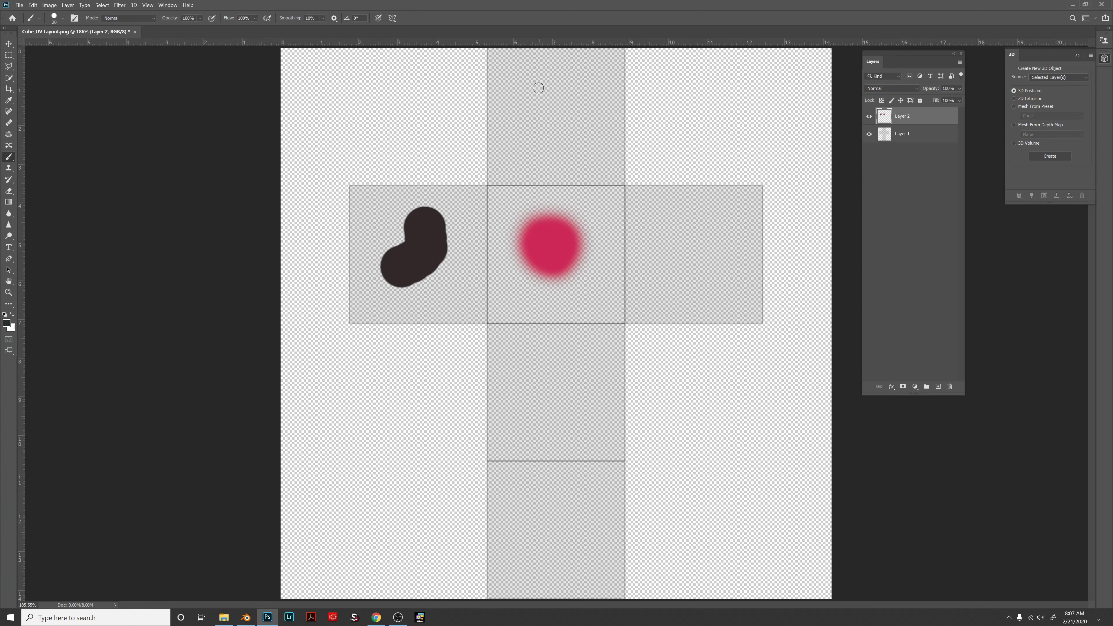
drag(525, 77, 575, 126)
mouse_move(589, 76)
mouse_down()
mouse_move(536, 119)
mouse_move(574, 147)
mouse_move(586, 100)
mouse_up()
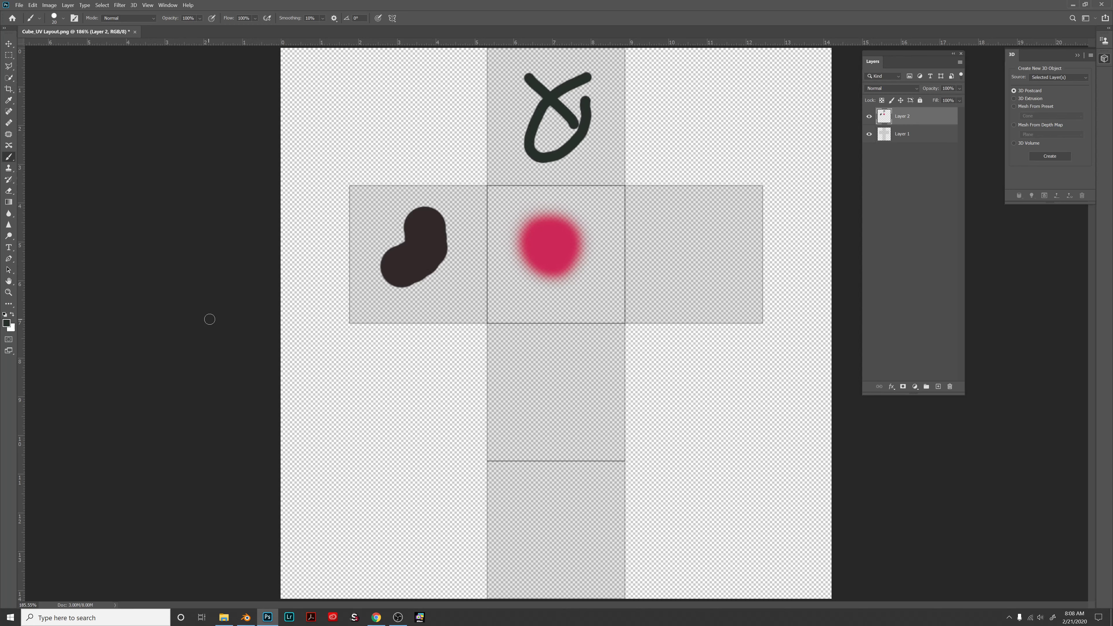
- Set the foreground color to bright green 2cec6f and draw a figure-eight in the square just below the center
click(7, 325)
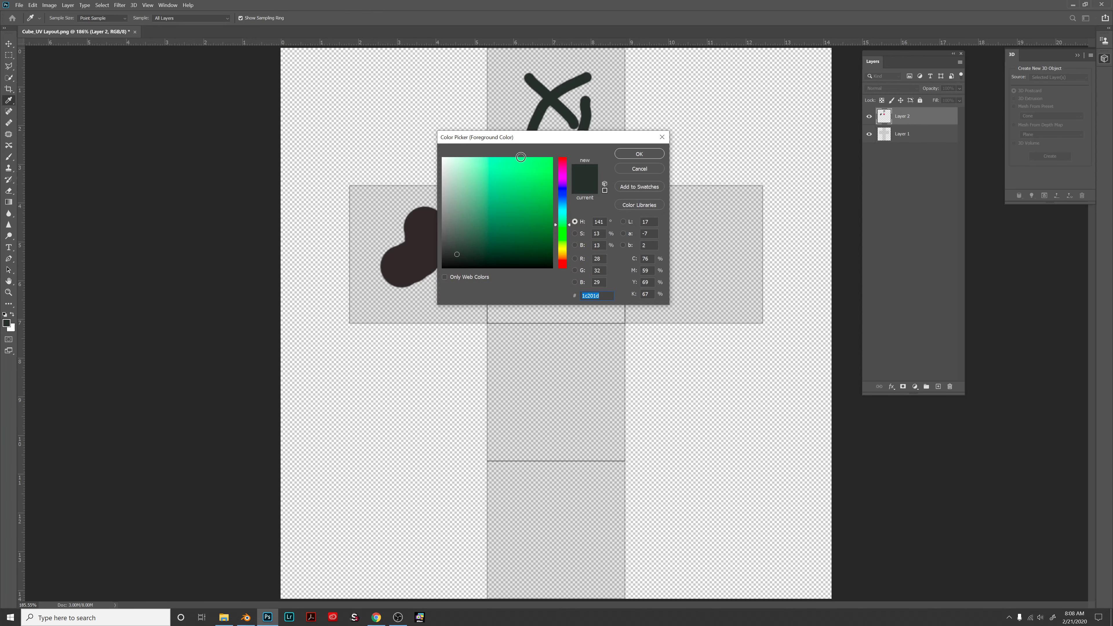
click(533, 165)
click(661, 157)
mouse_move(550, 380)
mouse_down()
mouse_move(596, 351)
mouse_move(561, 401)
mouse_move(513, 409)
mouse_move(558, 371)
mouse_up()
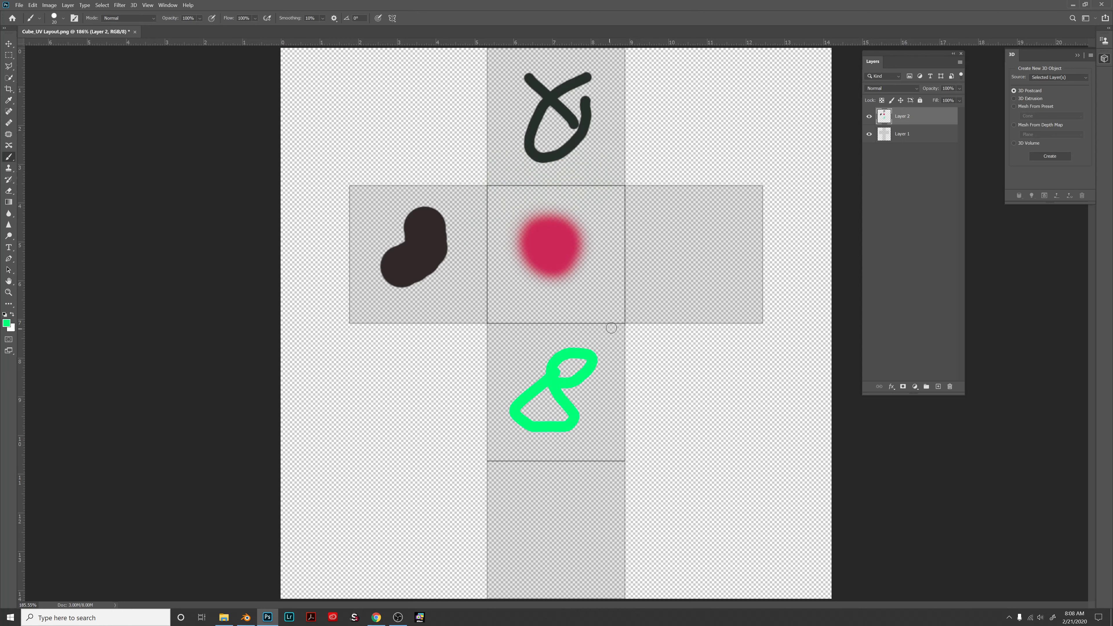
- Change the foreground color to orange and draw a large X across the layout's right square
click(7, 323)
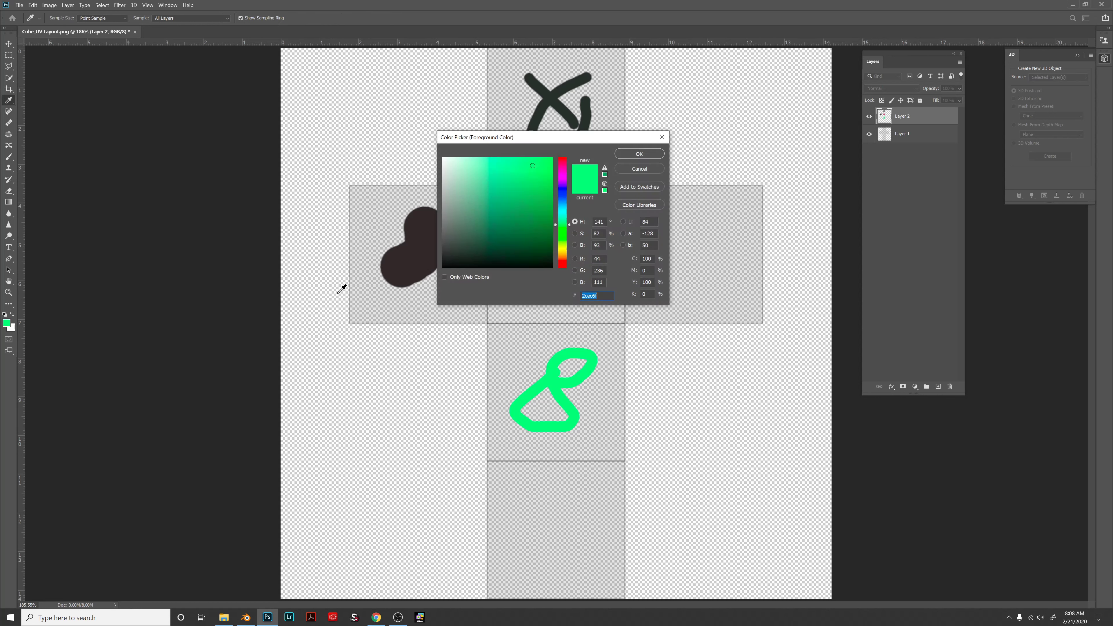
click(563, 257)
click(638, 153)
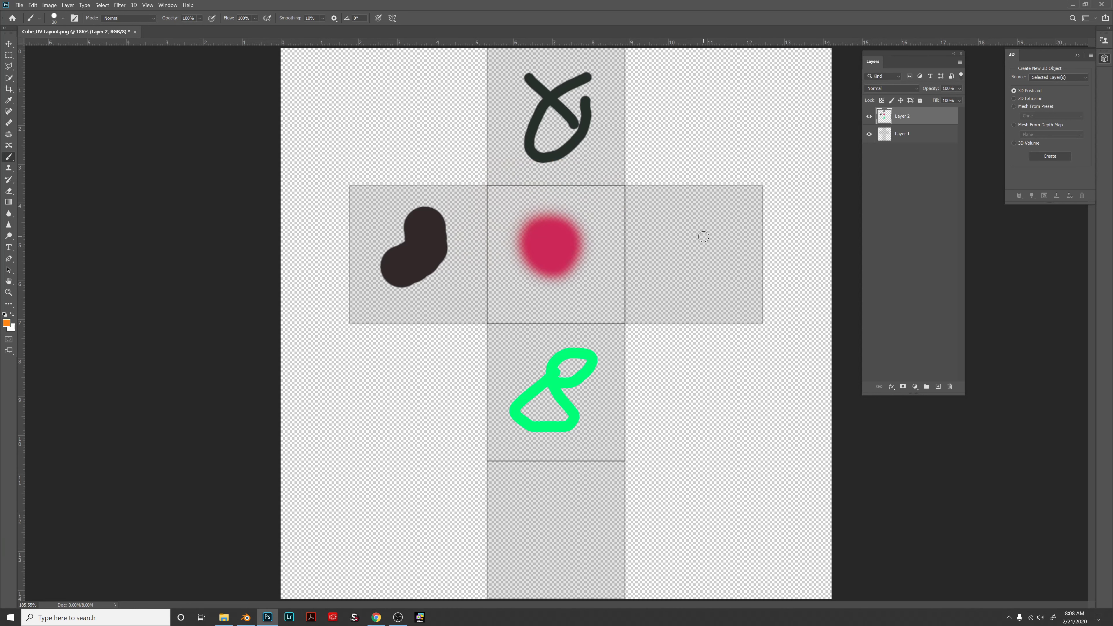
mouse_move(747, 194)
mouse_down()
mouse_move(663, 270)
mouse_move(646, 306)
mouse_up()
drag(641, 198, 742, 310)
- Set the foreground color to purple 742cec and enlarge the brush to cover more than half a square's width
click(6, 323)
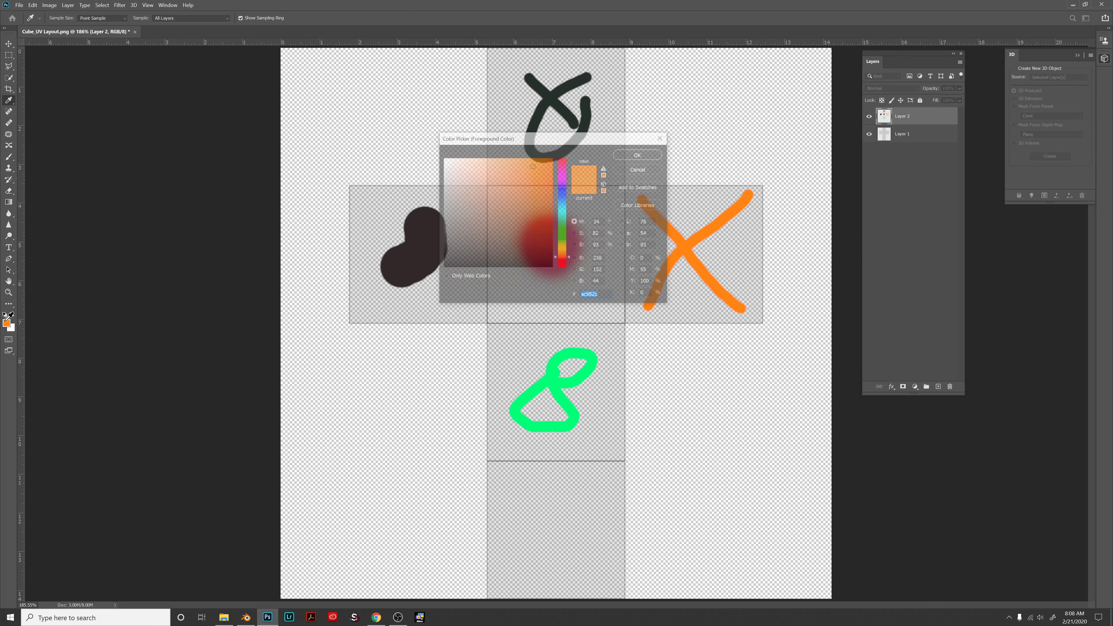
drag(564, 243, 568, 187)
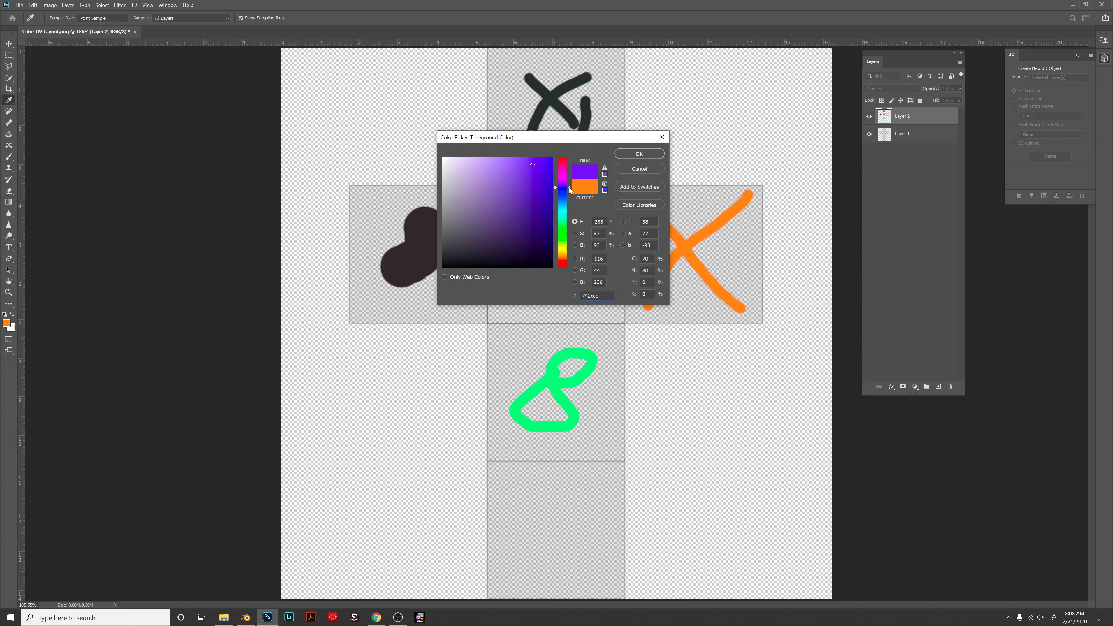
click(658, 156)
key(bracketright)
key(bracketright)
key(bracketright)
key(bracketright)
key(bracketright)
key(bracketright)
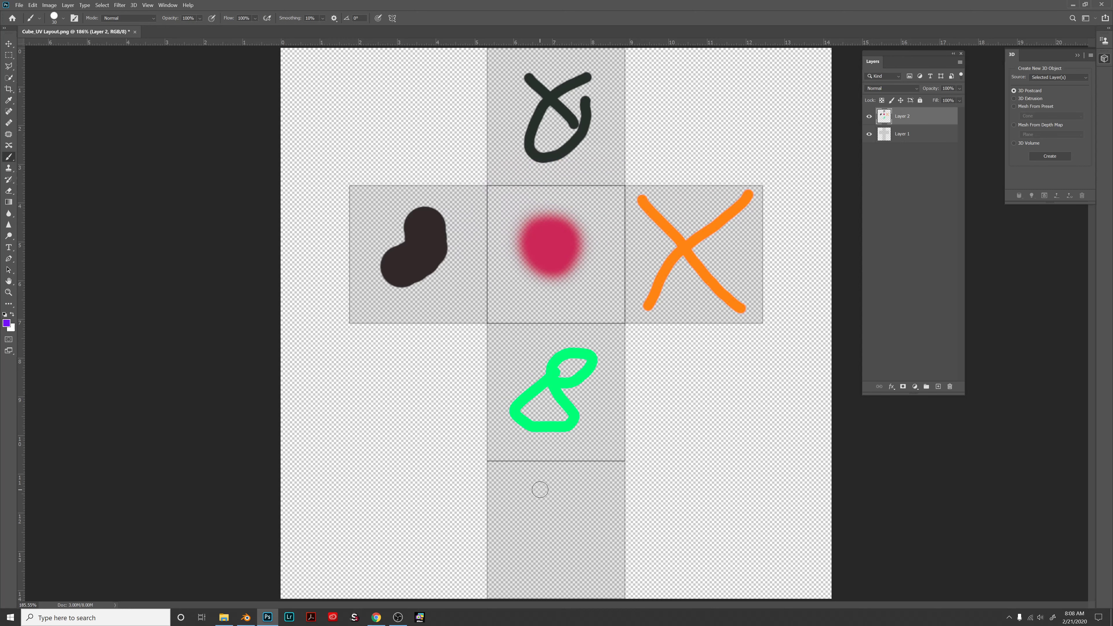
key(bracketright)
key(bracketright)
key(bracketright)
key(bracketright)
- Paint overlapping purple dabs until they fill most of the layout's bottom square
click(544, 518)
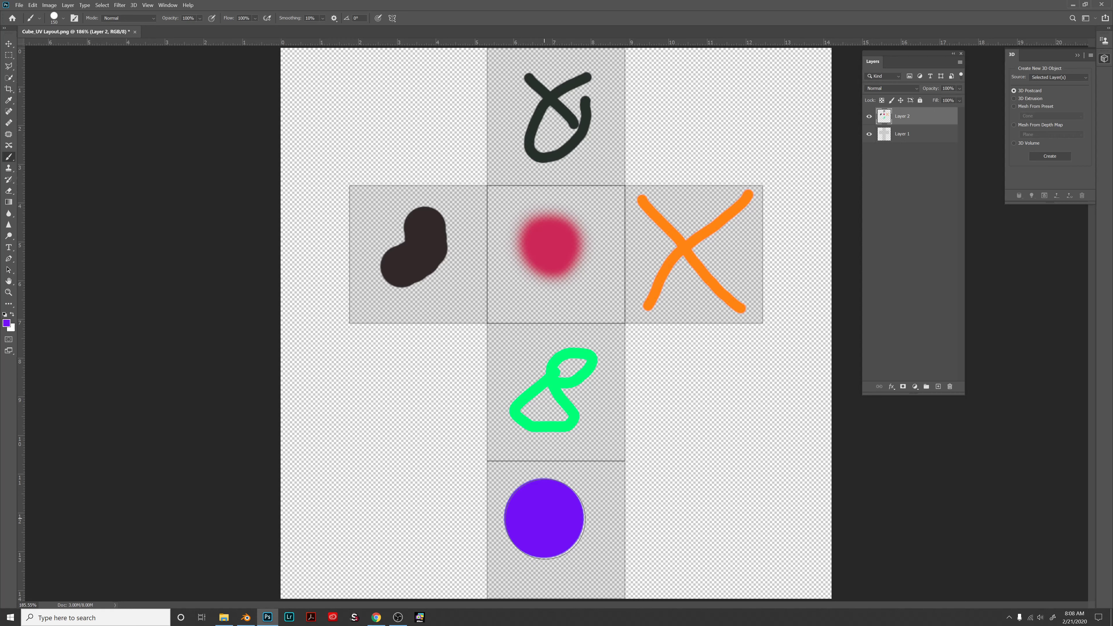
click(579, 536)
click(584, 512)
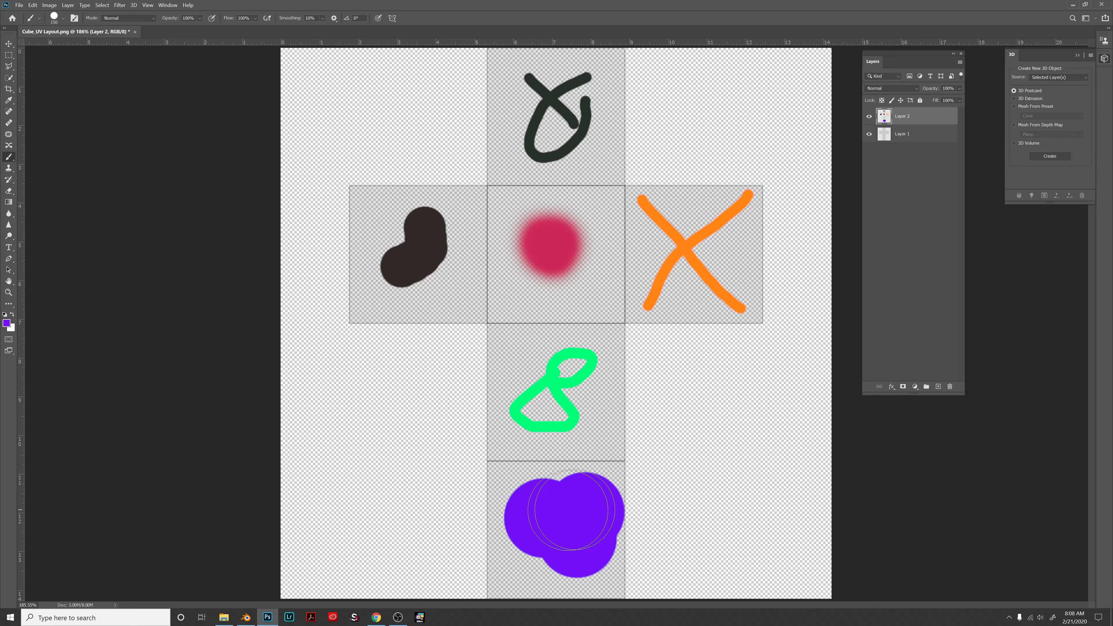
click(529, 501)
click(533, 563)
click(573, 574)
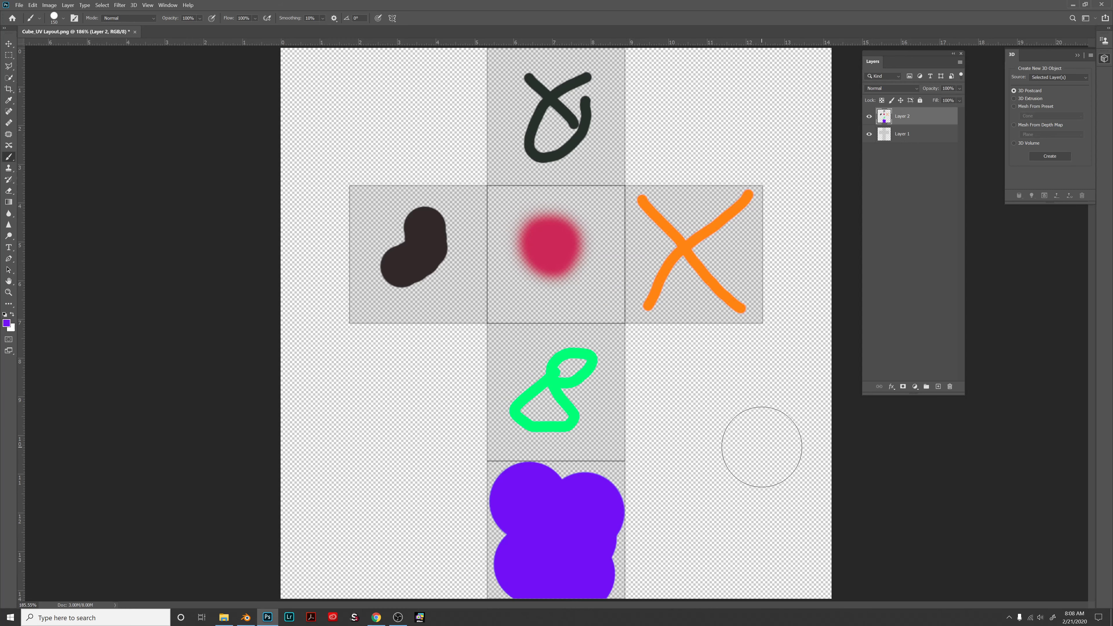
- Turn Layer 2's visibility off and back on to view the UV layout without the painted marks
key(m)
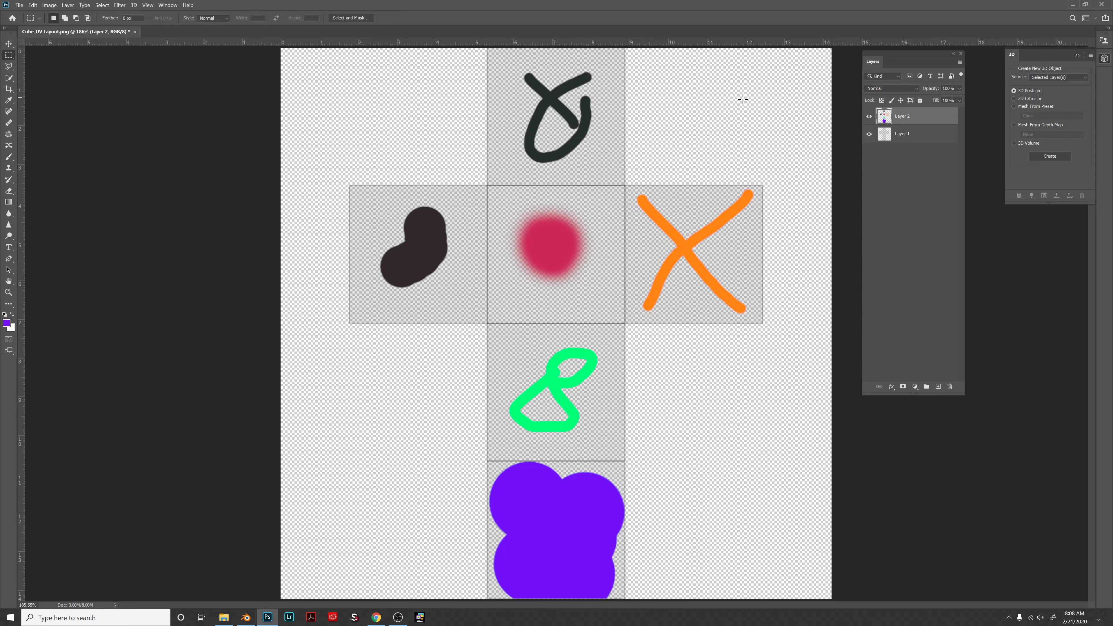
click(869, 117)
click(869, 119)
click(870, 118)
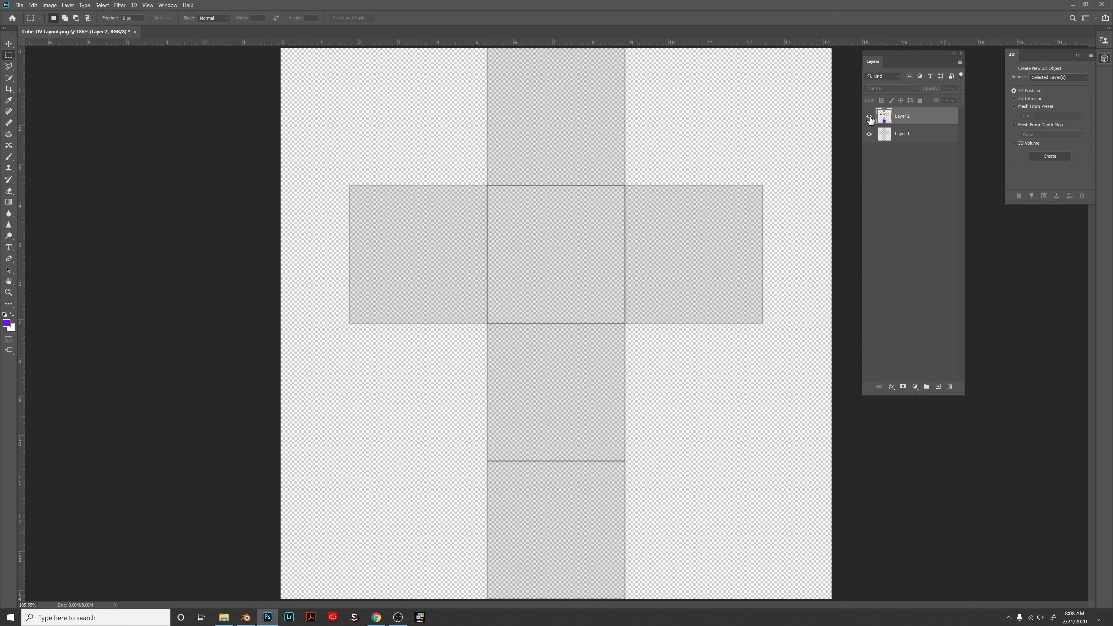
click(870, 118)
- Toggle Layer 1's visibility to compare the painted marks with and without the UV layout beneath them
click(869, 135)
click(869, 135)
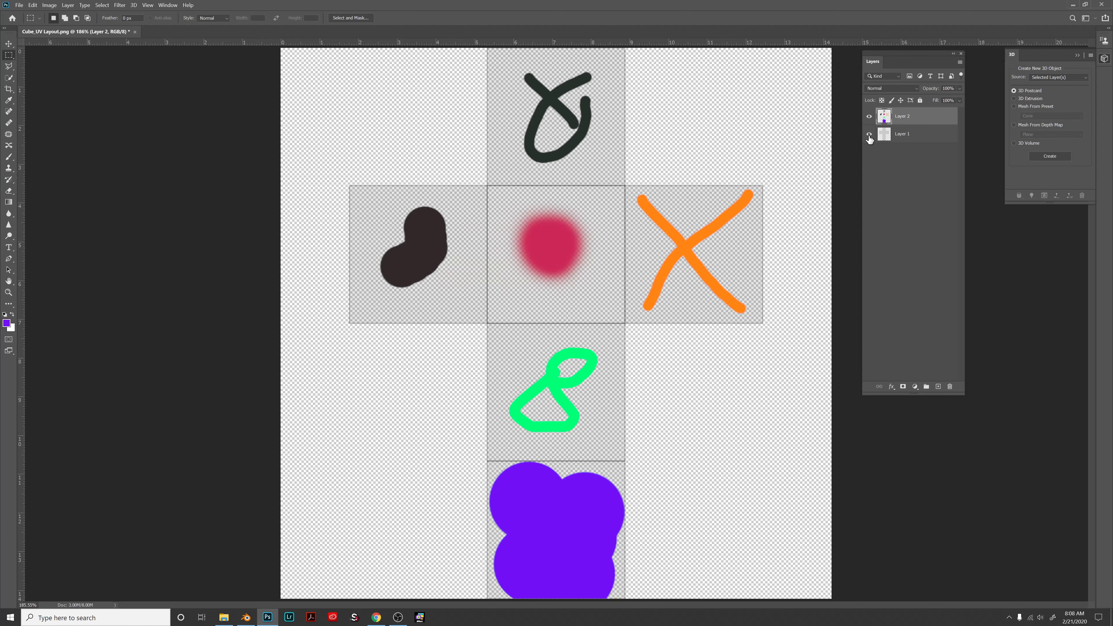
click(869, 135)
click(869, 135)
click(869, 136)
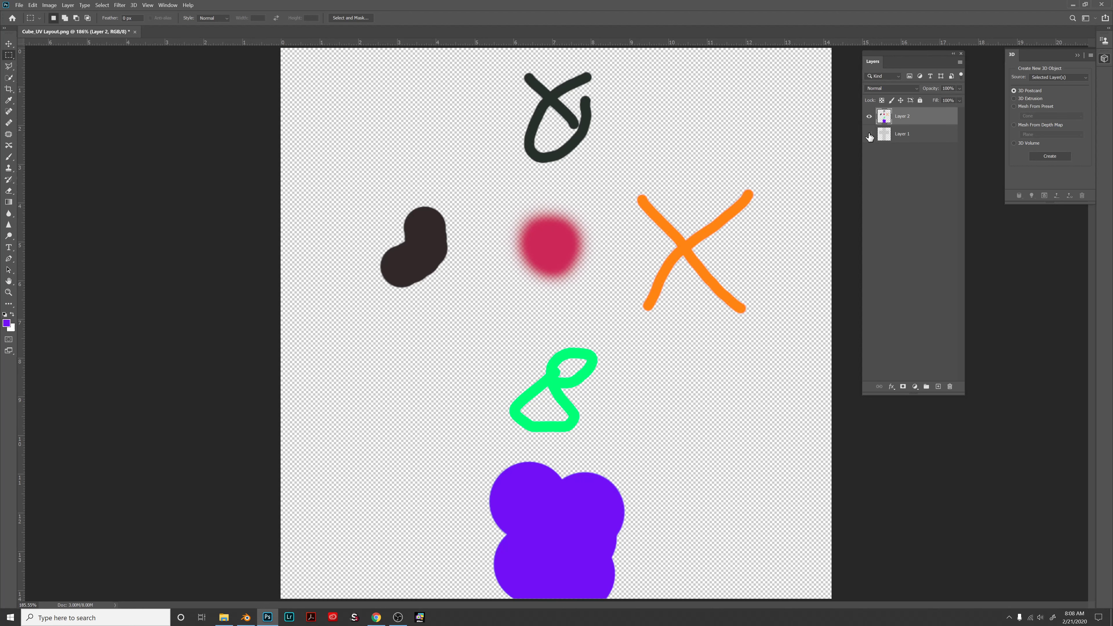
click(869, 135)
click(869, 135)
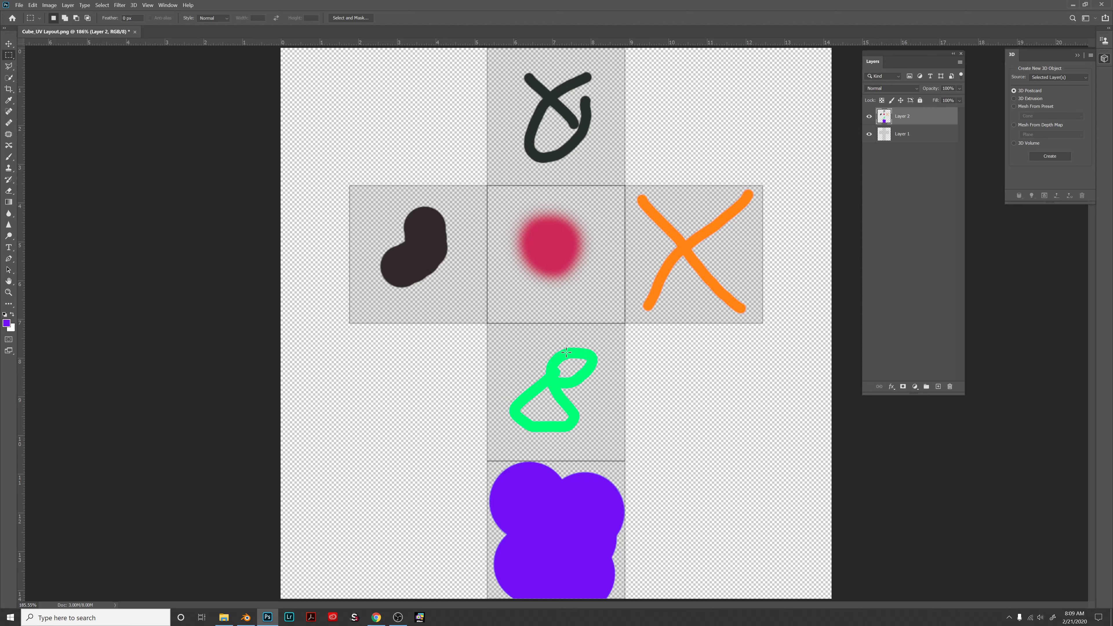
- Hide Layer 1 so that only the painted marks on Layer 2 are saved
click(869, 135)
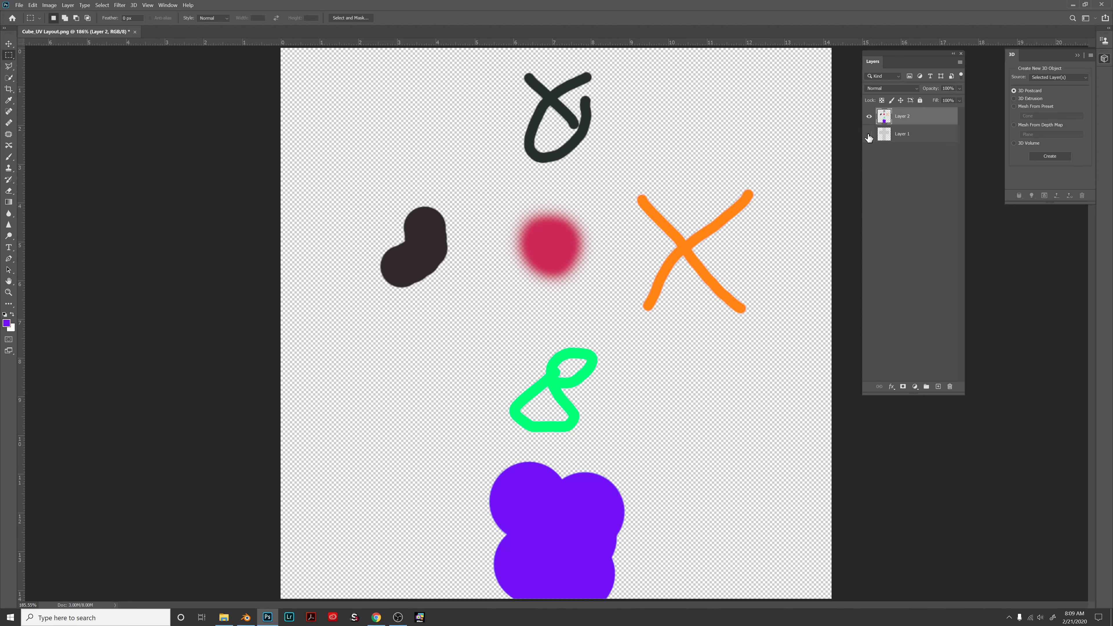
click(868, 134)
click(868, 135)
- Start saving the painted image as a new file in JPEG format
click(19, 5)
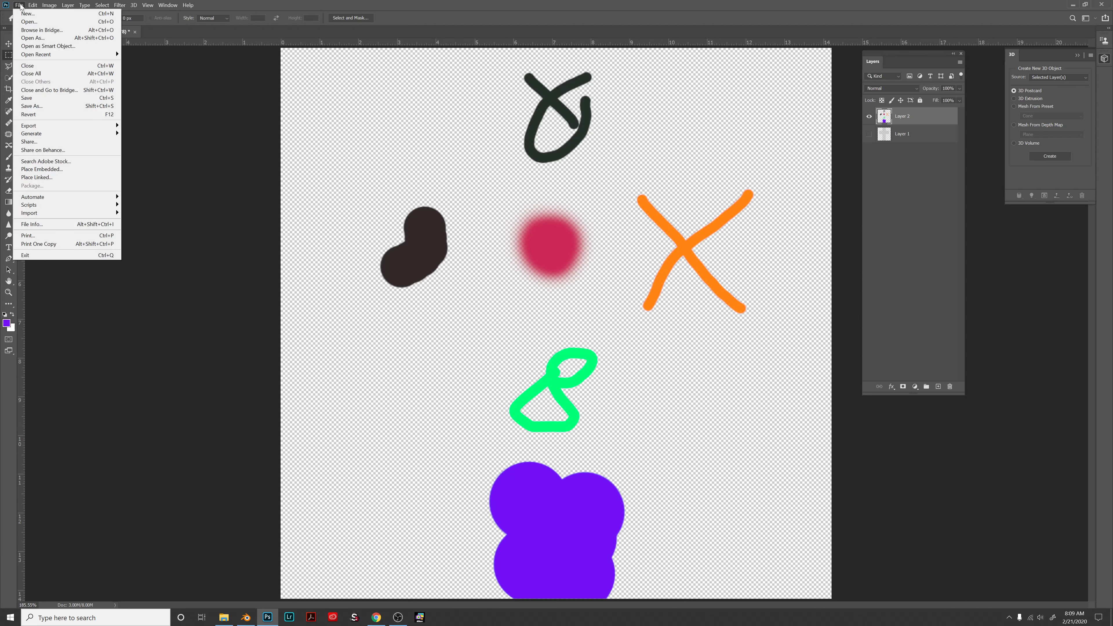
click(20, 107)
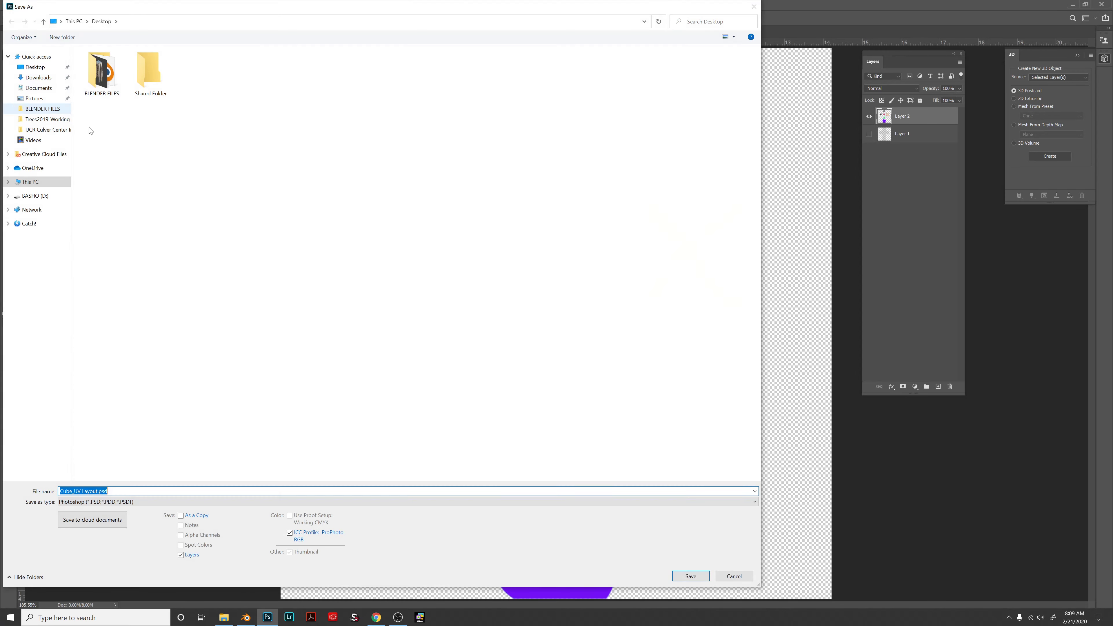
click(122, 502)
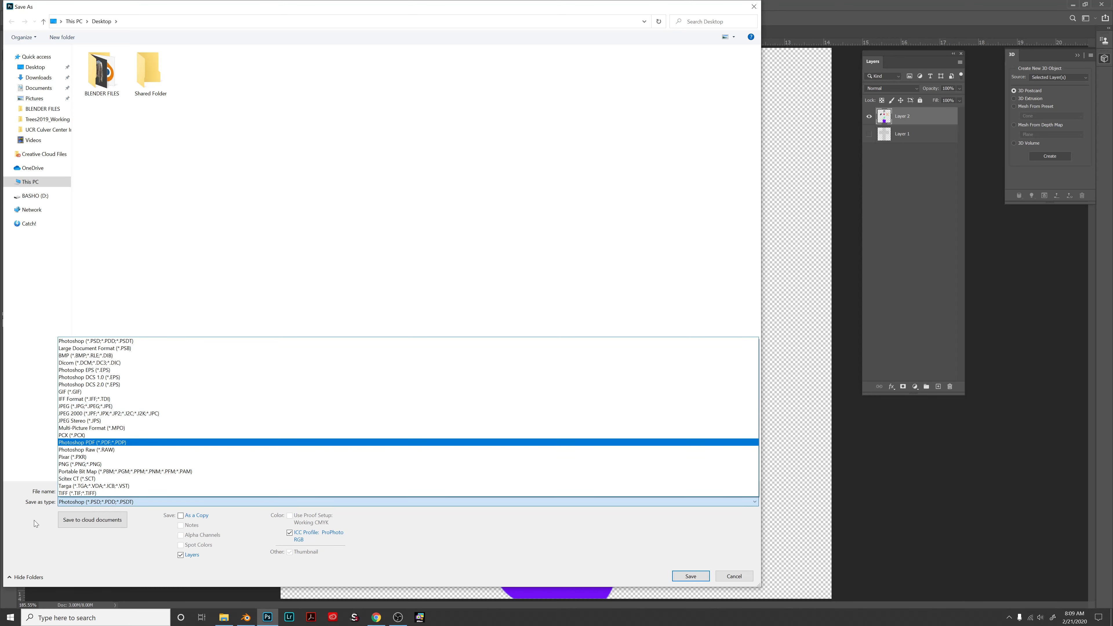
click(71, 406)
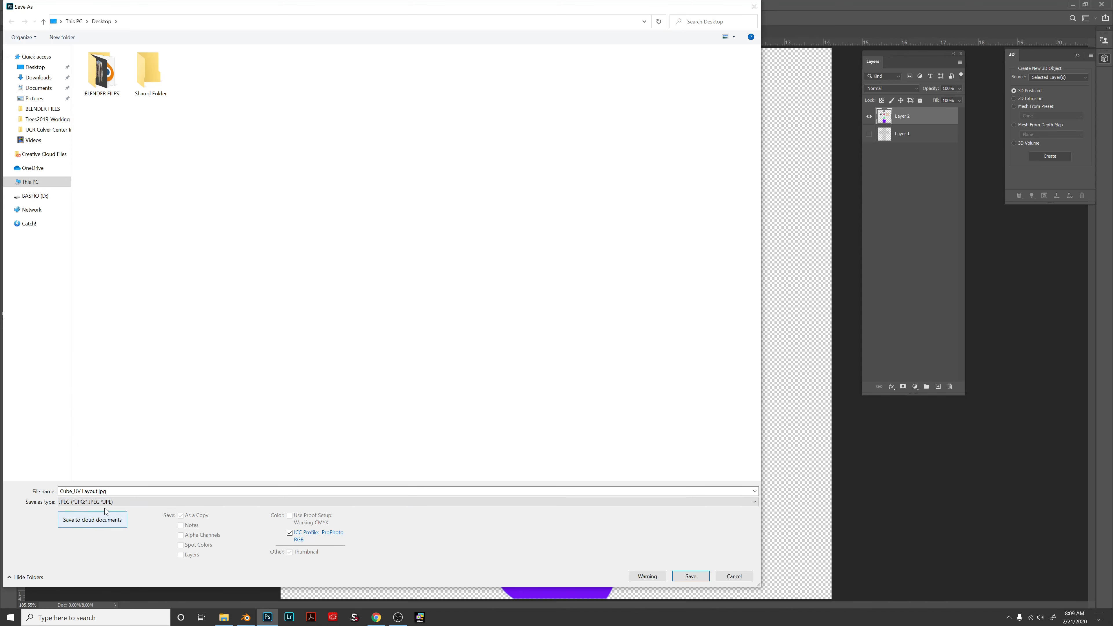
- Name the new file Cube_painting.jpg
click(99, 491)
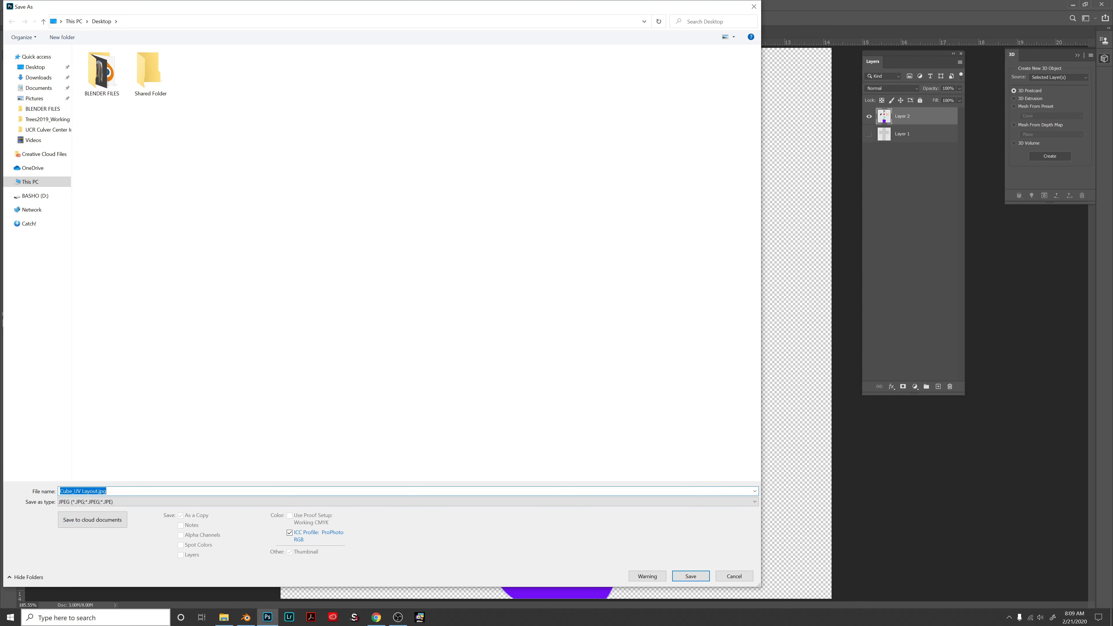
click(99, 491)
key(BackSpace)
key(BackSpace)
key(BackSpace)
key(BackSpace)
key(BackSpace)
key(BackSpace)
key(BackSpace)
key(BackSpace)
key(BackSpace)
text(p)
text(at)
text(inting)
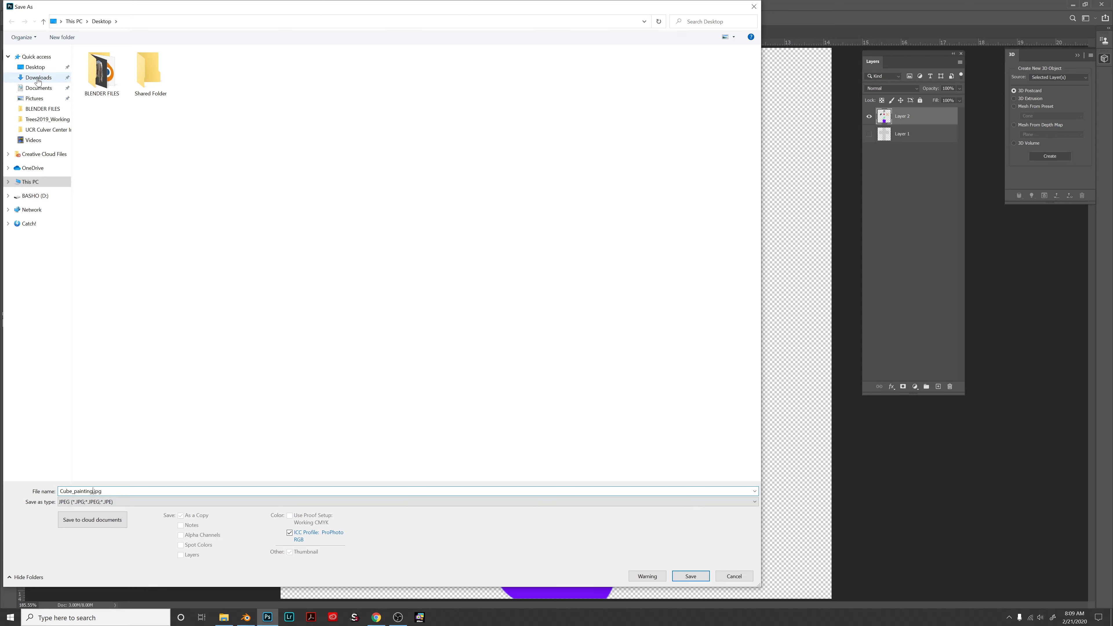
- Save the JPEG to the Desktop, accepting the offered JPEG options
click(35, 67)
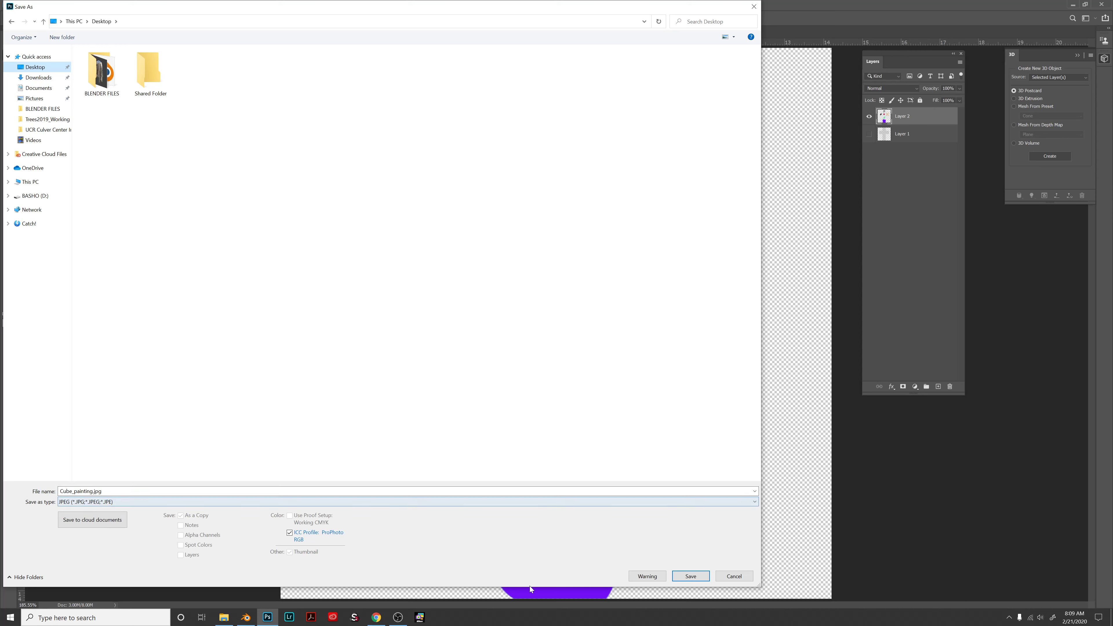
click(696, 576)
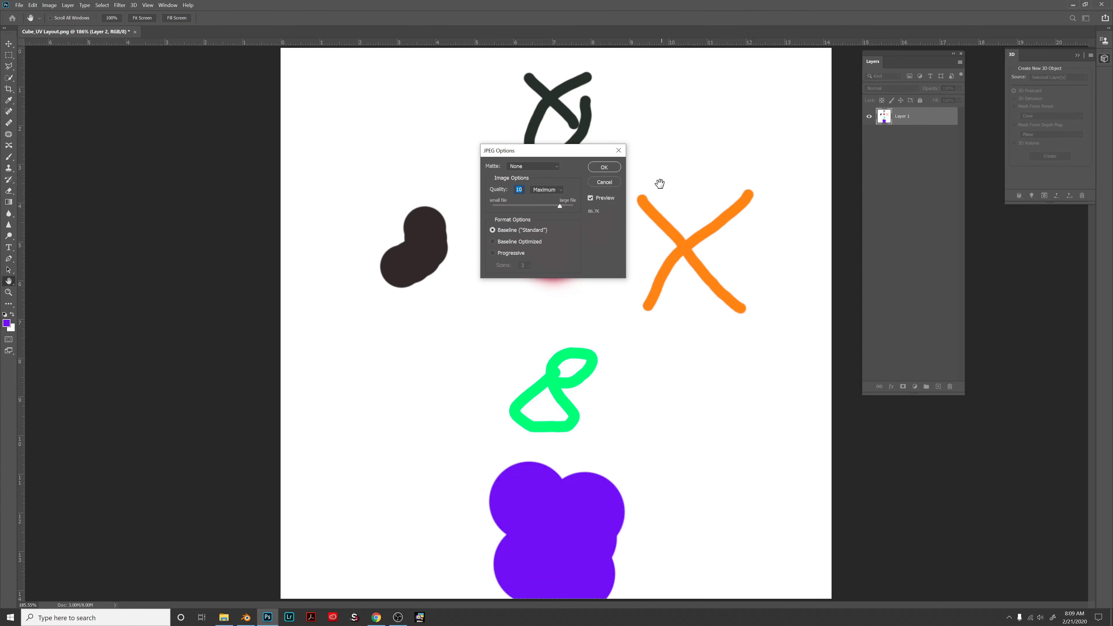
click(613, 168)
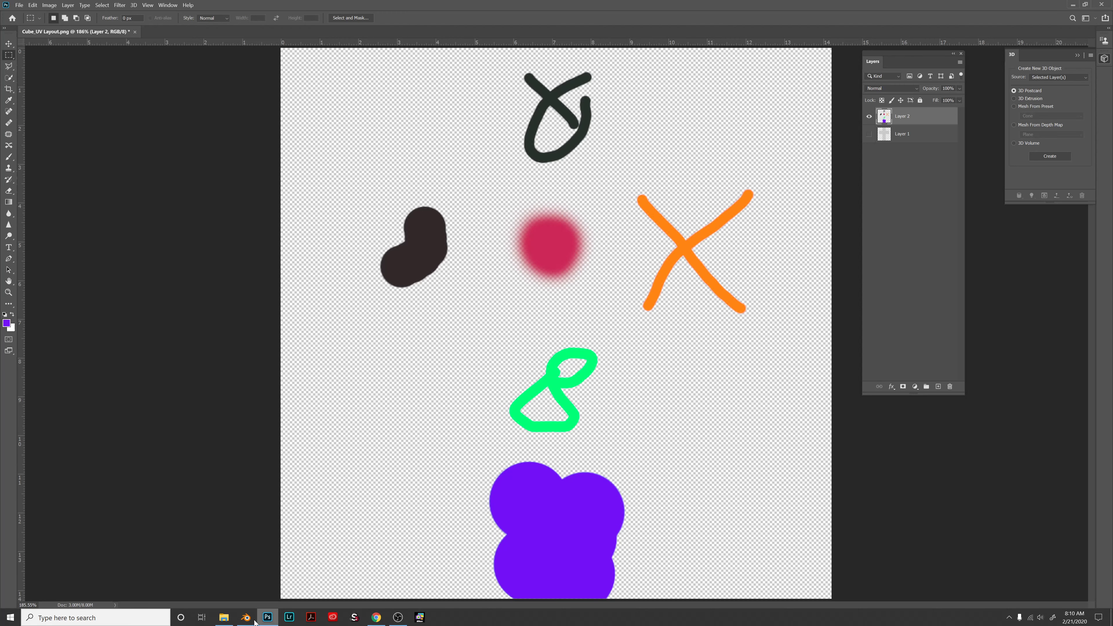
- Switch to Blender and display the cube's material settings in Object Mode with Material Preview shading
click(245, 617)
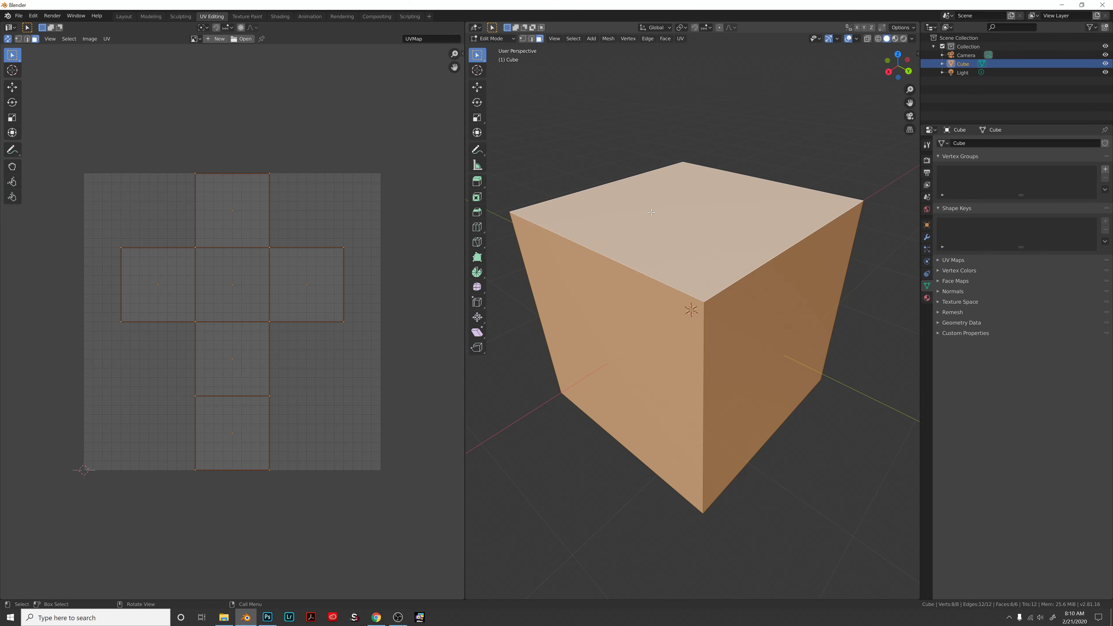
key(Tab)
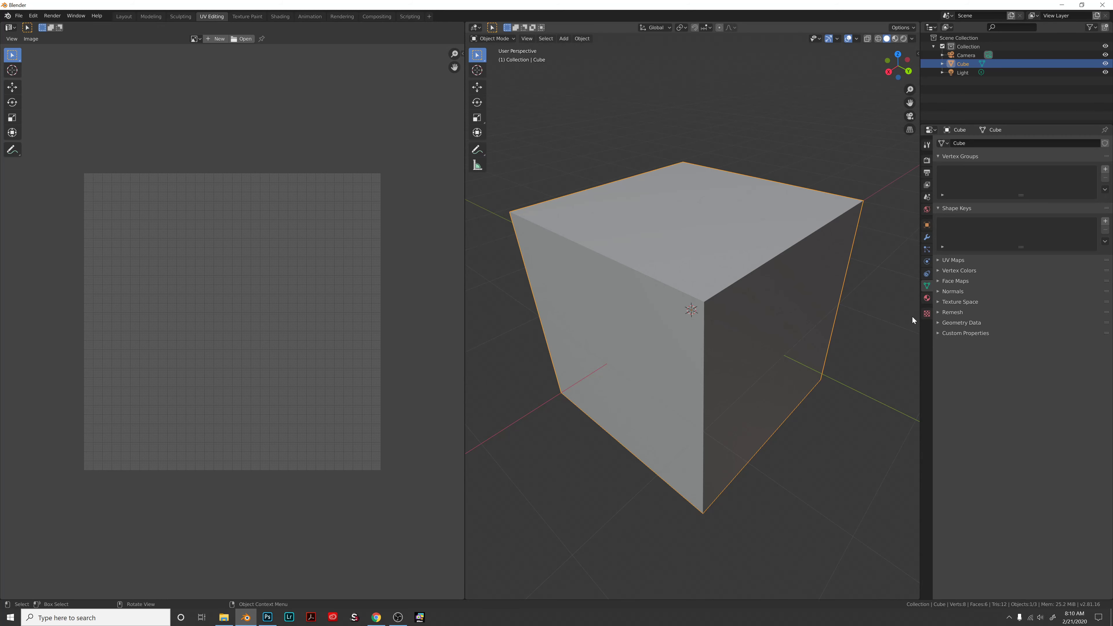
click(926, 299)
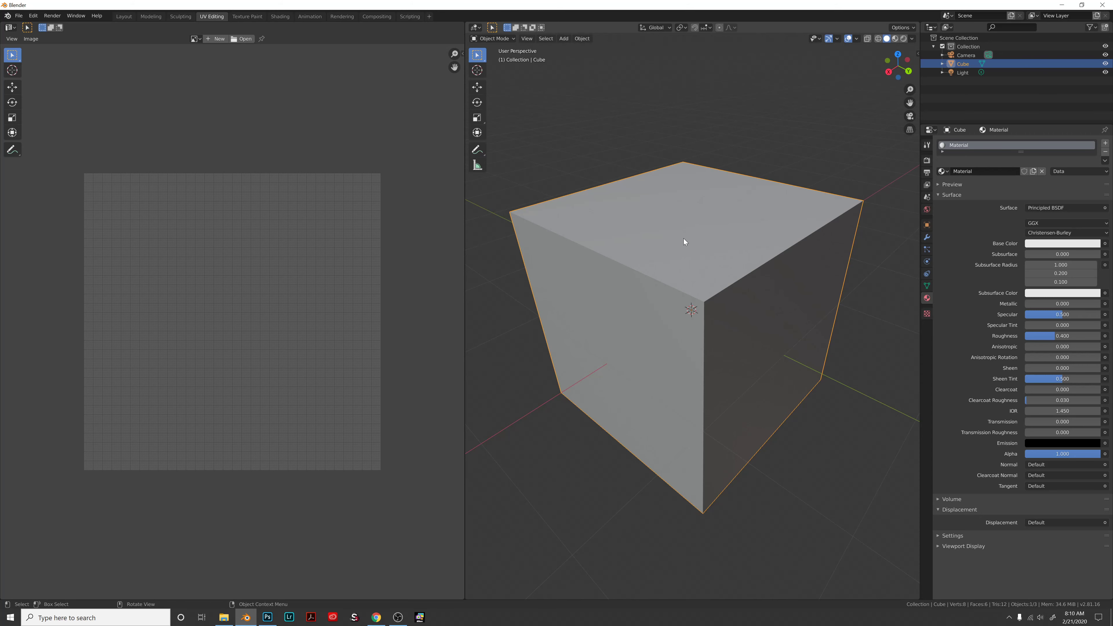
key(z)
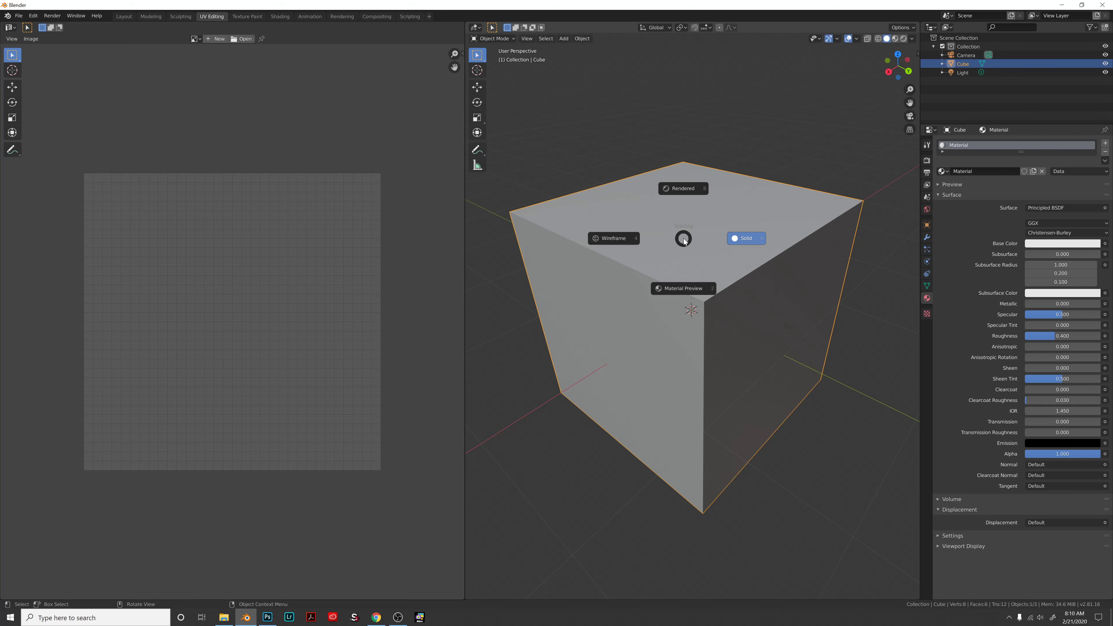
click(682, 288)
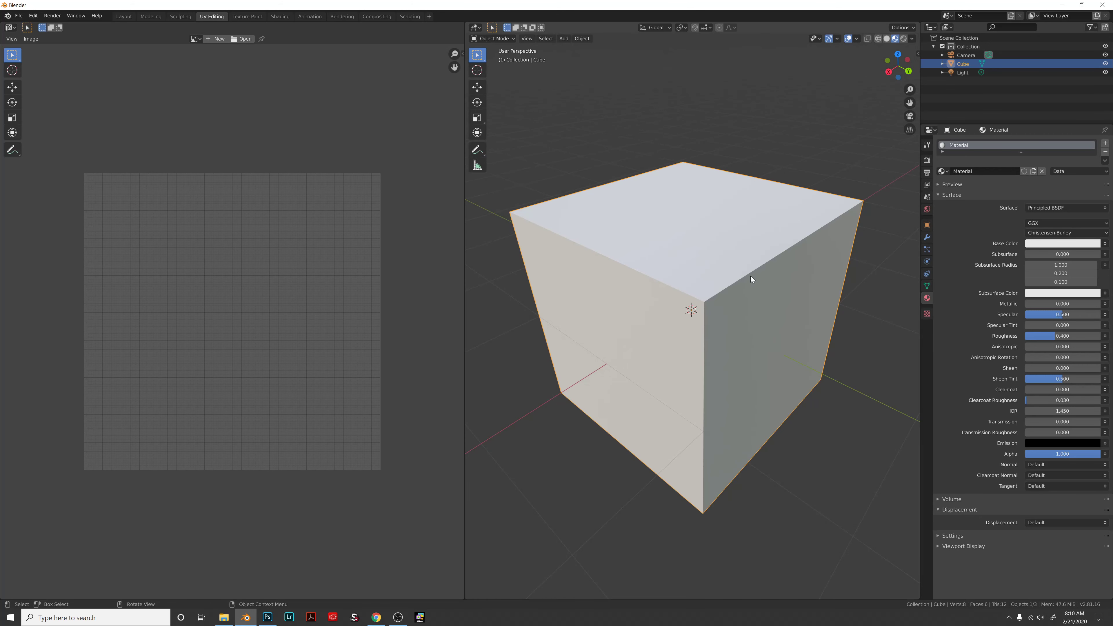
- Set the base color of the cube's material to green
click(1059, 245)
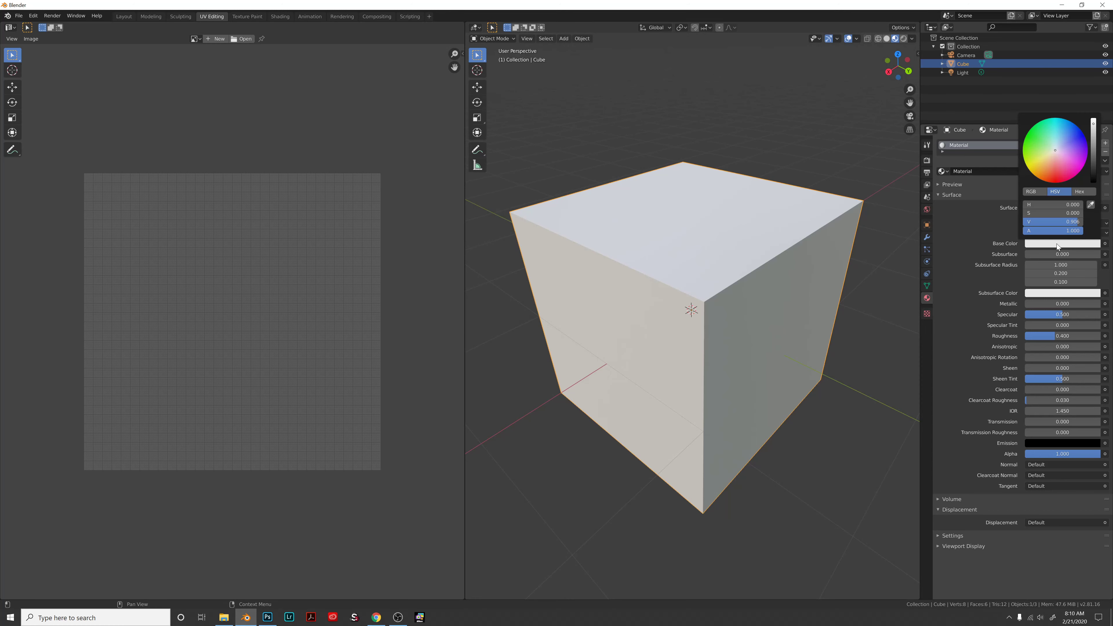
drag(1051, 121, 1039, 133)
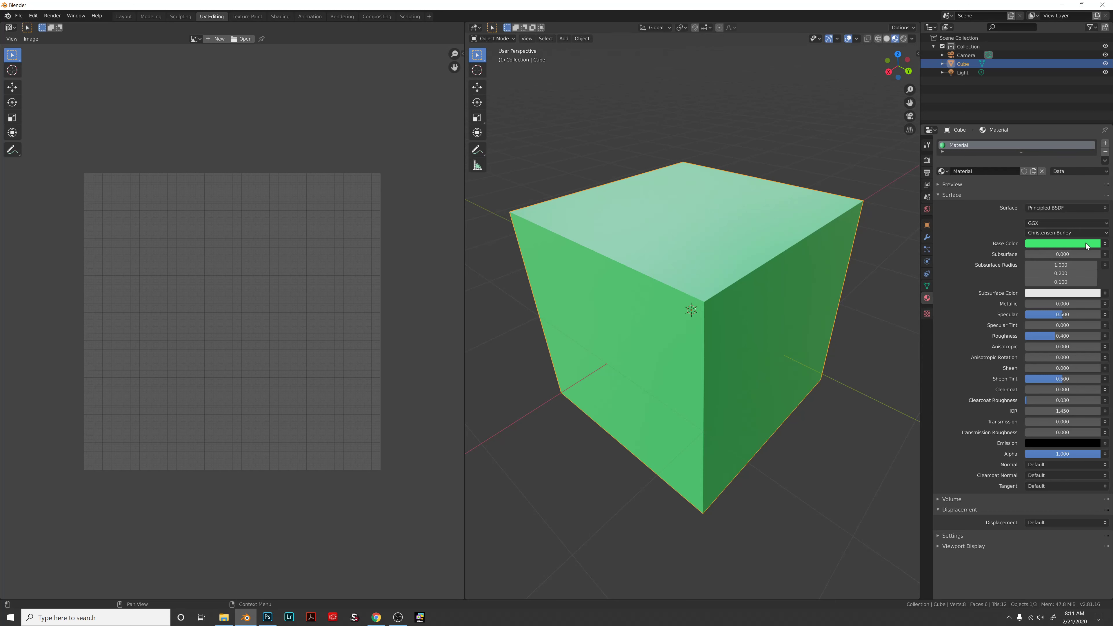
- Assign an Image Texture to the material's base color and load Cube_painting.jpg from the Desktop
click(1104, 244)
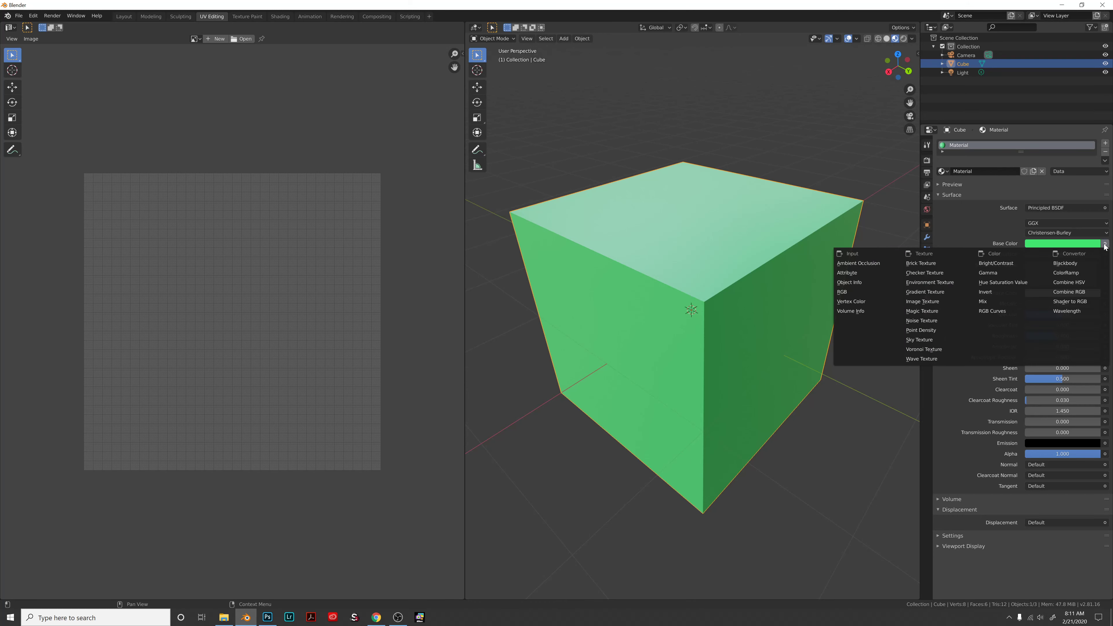
click(911, 301)
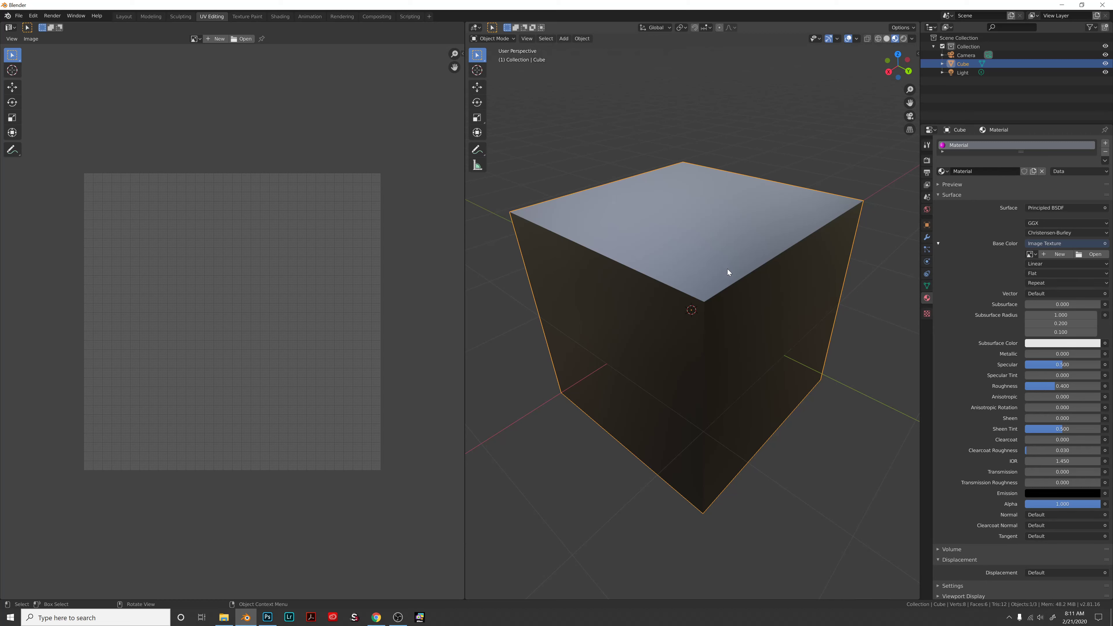
mouse_move(727, 269)
middle_down()
mouse_move(742, 241)
mouse_move(726, 255)
mouse_move(719, 291)
mouse_move(744, 270)
mouse_move(734, 263)
middle_up()
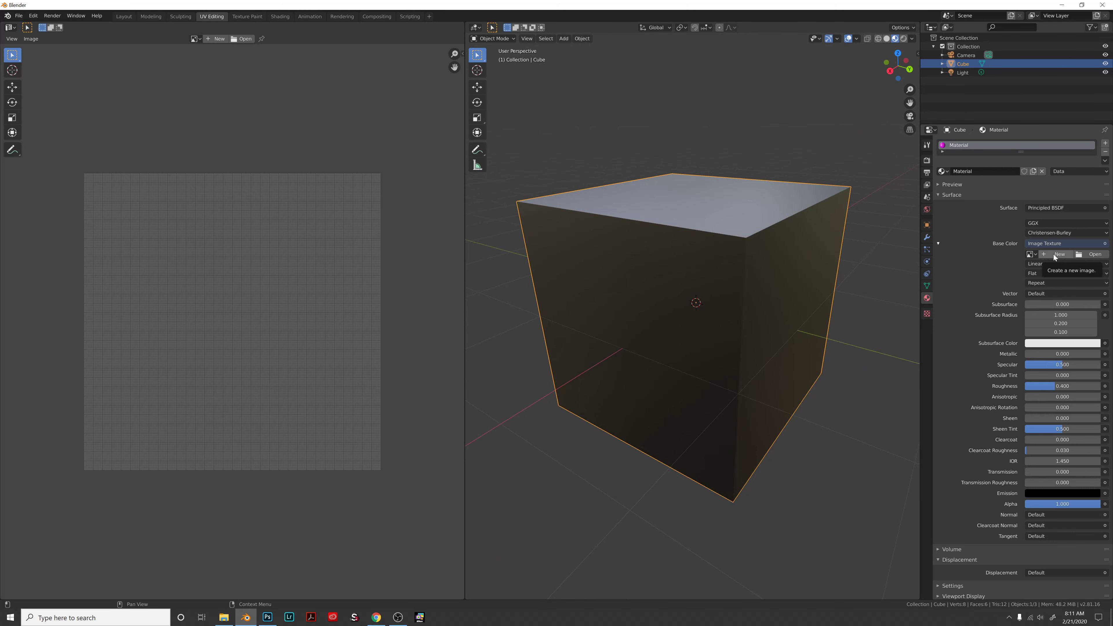
click(1092, 255)
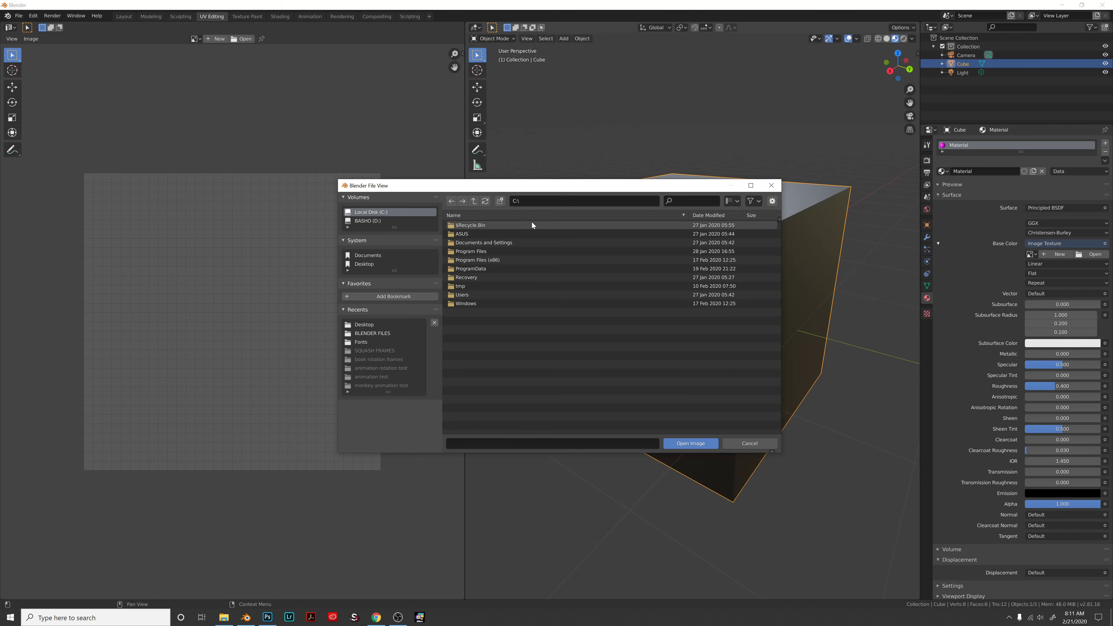
click(364, 264)
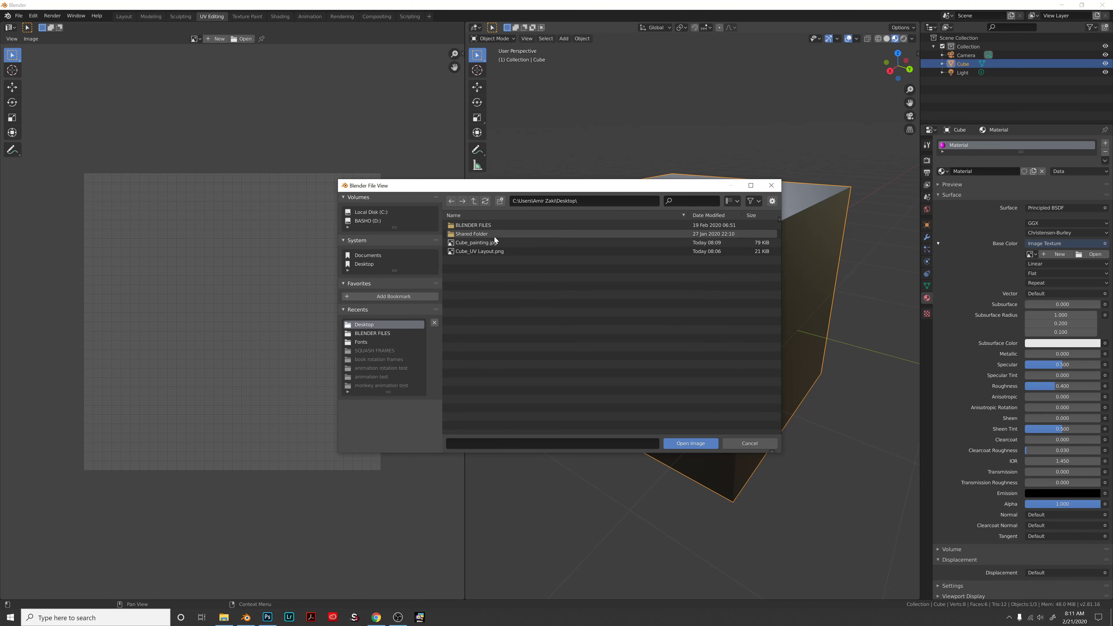
click(451, 244)
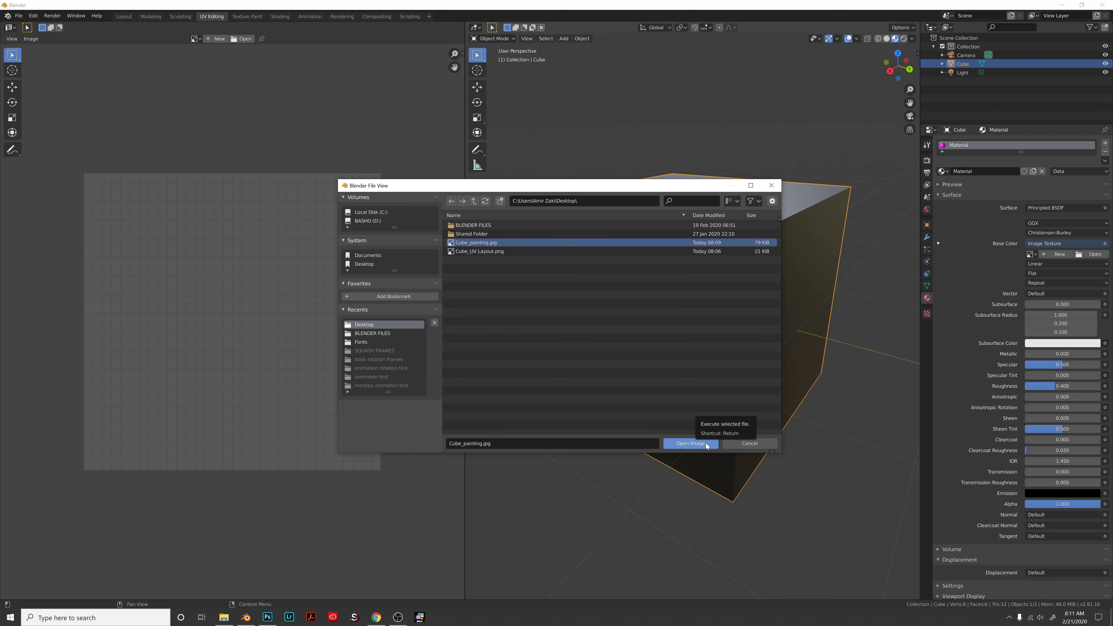
click(691, 443)
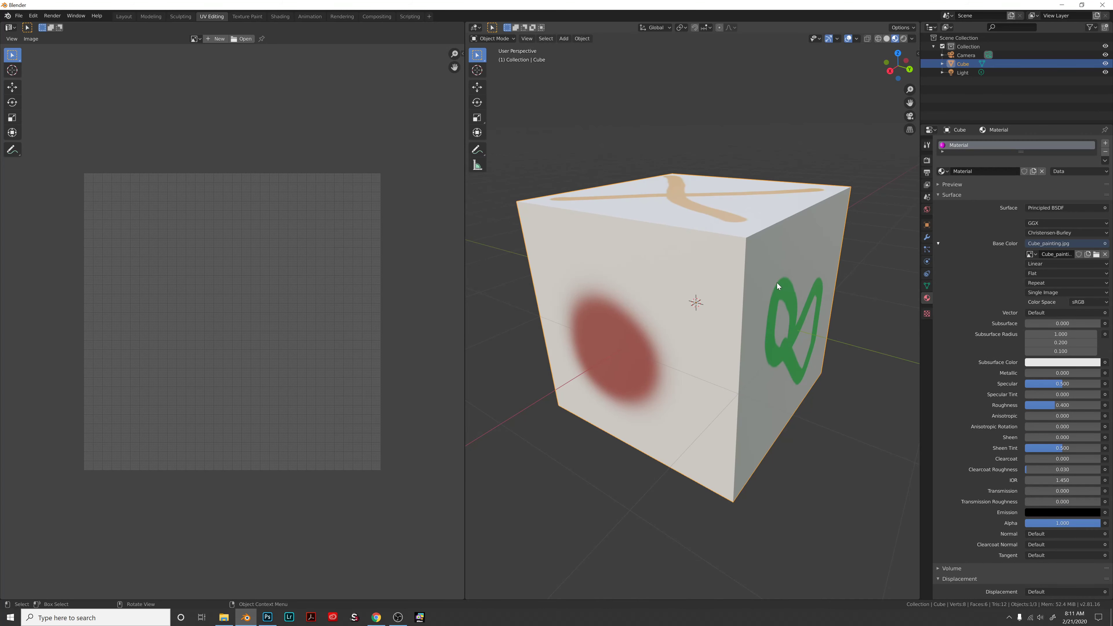
- Enter Edit Mode on the cube and compare its textured faces with the complete UV layout over Cube_painting.jpg
mouse_move(776, 284)
middle_down()
mouse_move(694, 265)
mouse_move(699, 232)
mouse_move(666, 223)
mouse_move(644, 239)
mouse_move(693, 230)
mouse_move(717, 280)
mouse_move(711, 298)
mouse_move(680, 285)
mouse_move(700, 292)
middle_up()
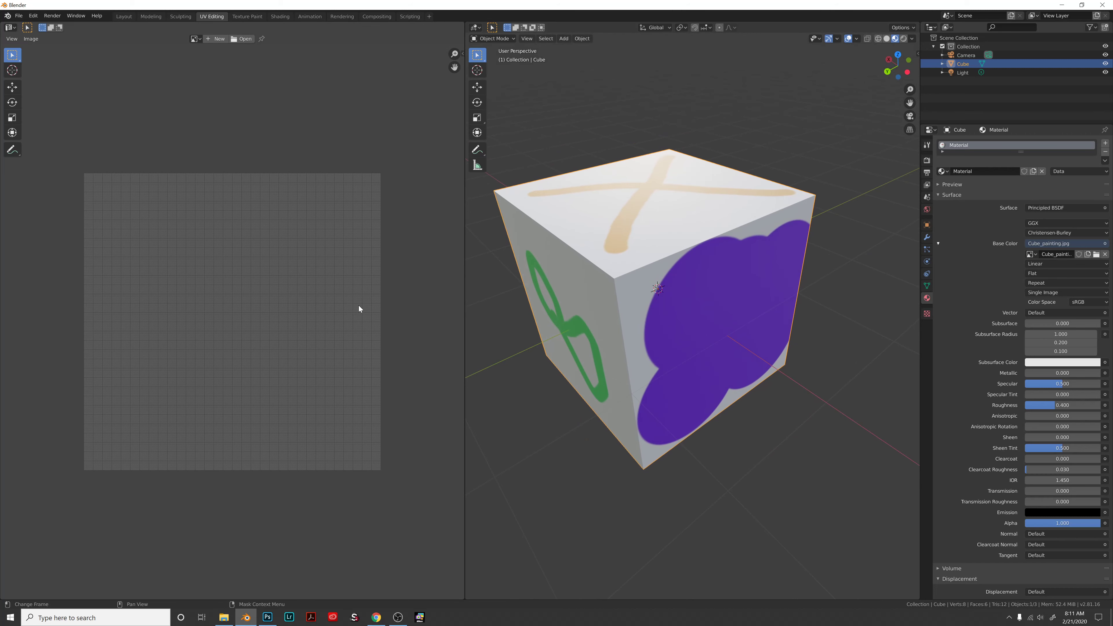
key(Tab)
scroll(311, 324, down, 1)
scroll(829, 276, down, 3)
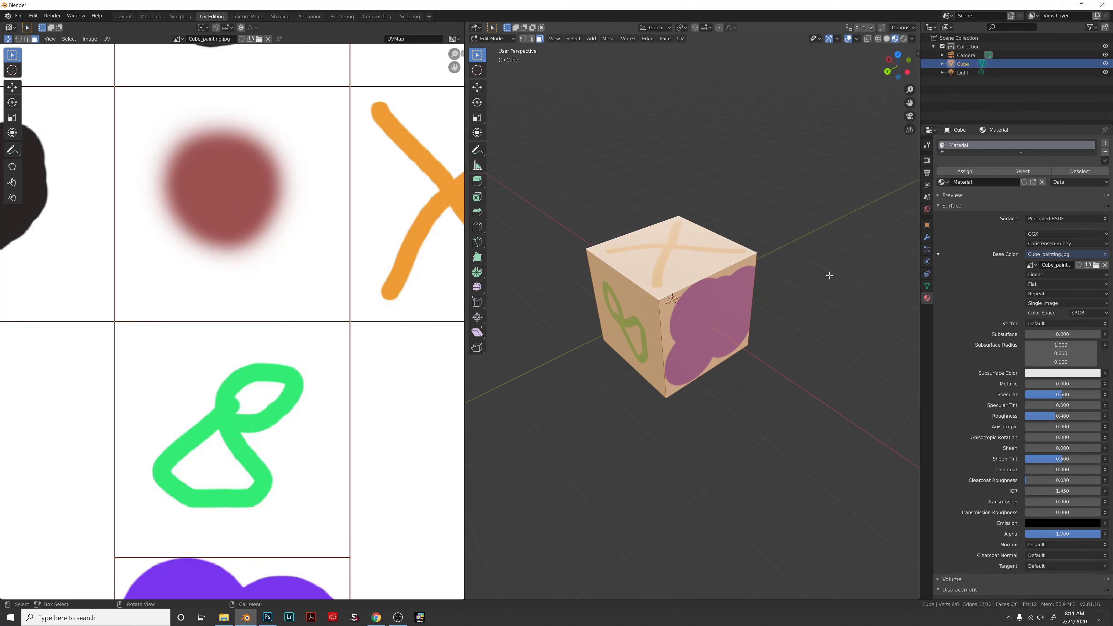
scroll(633, 278, down, 4)
scroll(357, 300, down, 1)
scroll(606, 286, down, 6)
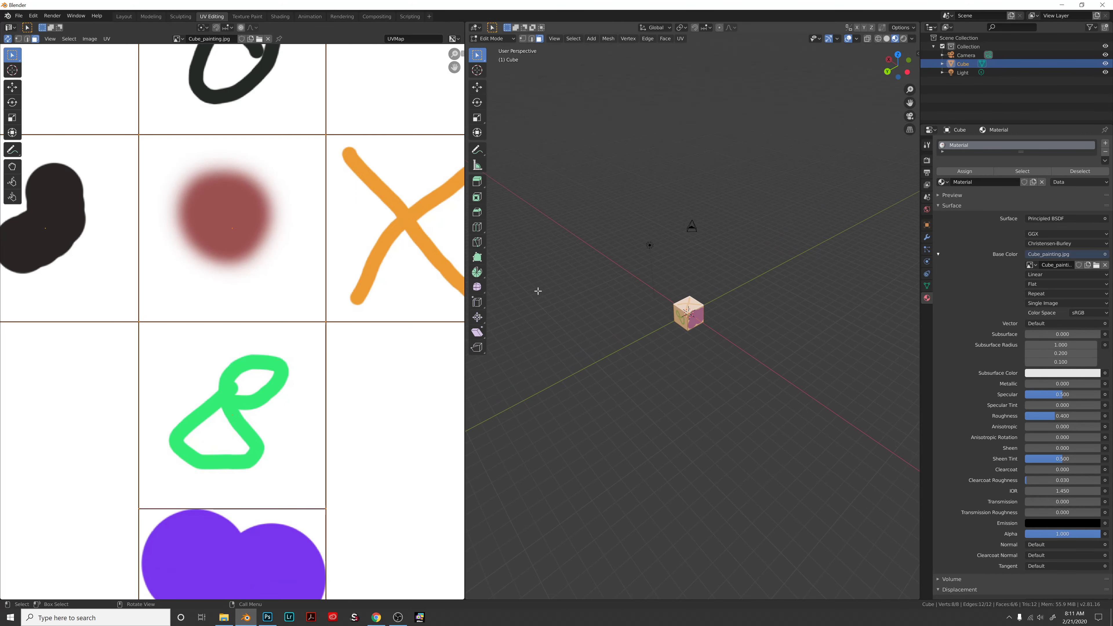
scroll(444, 303, down, 1)
scroll(443, 303, down, 1)
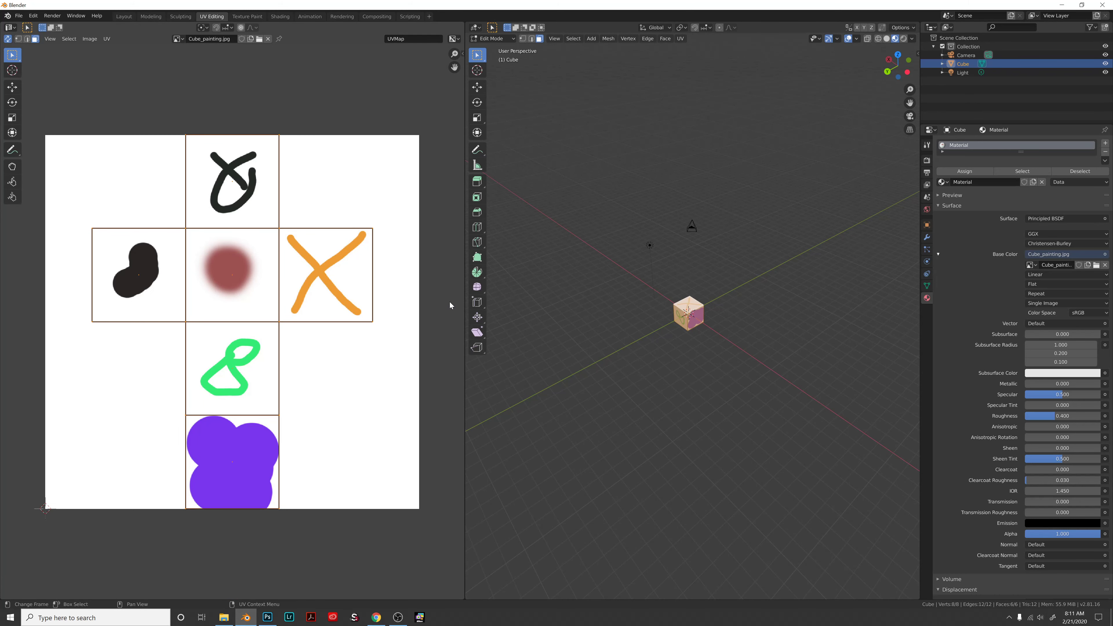
scroll(587, 318, up, 4)
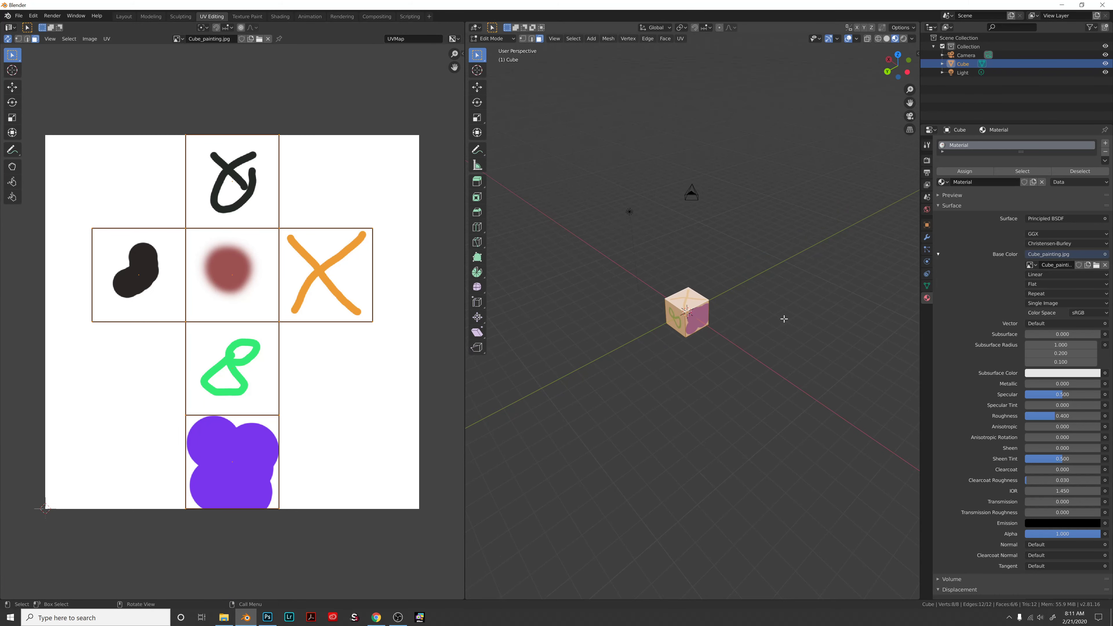
scroll(586, 318, up, 4)
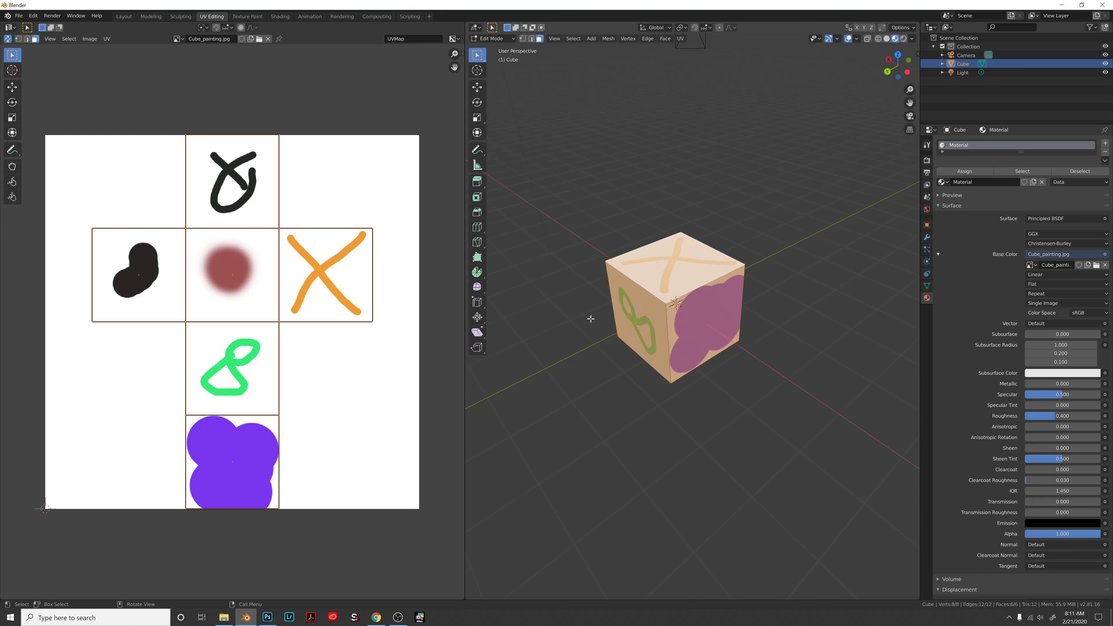
middle_drag(618, 319, 614, 314)
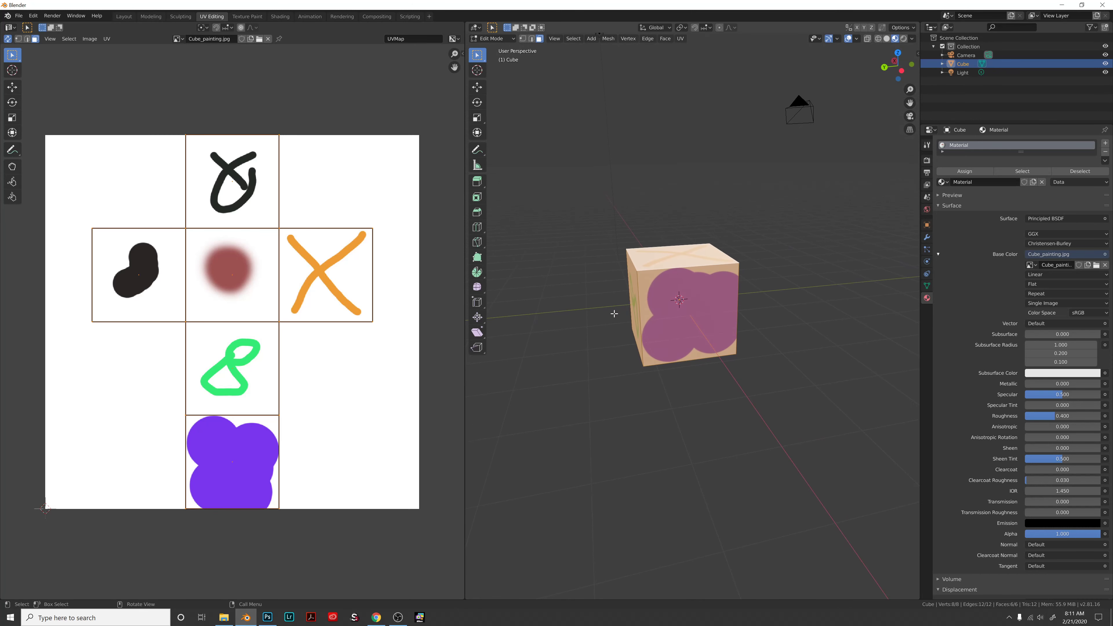
- Switch to Photoshop, make Layer 1 with the UV layout visible beneath the painted marks, and return to Blender
click(267, 617)
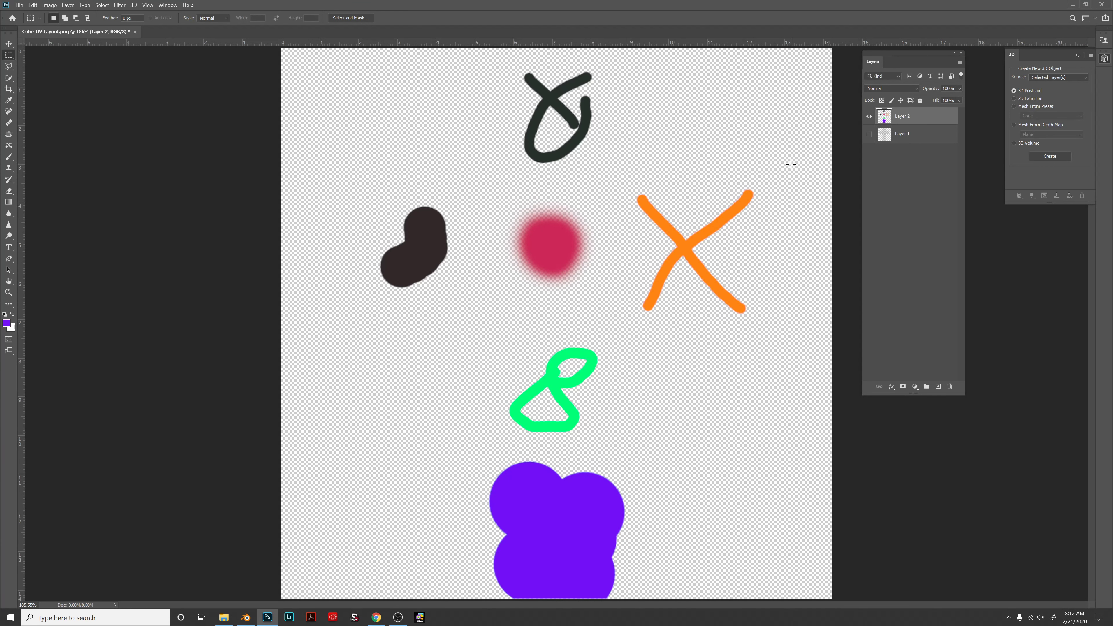
click(868, 134)
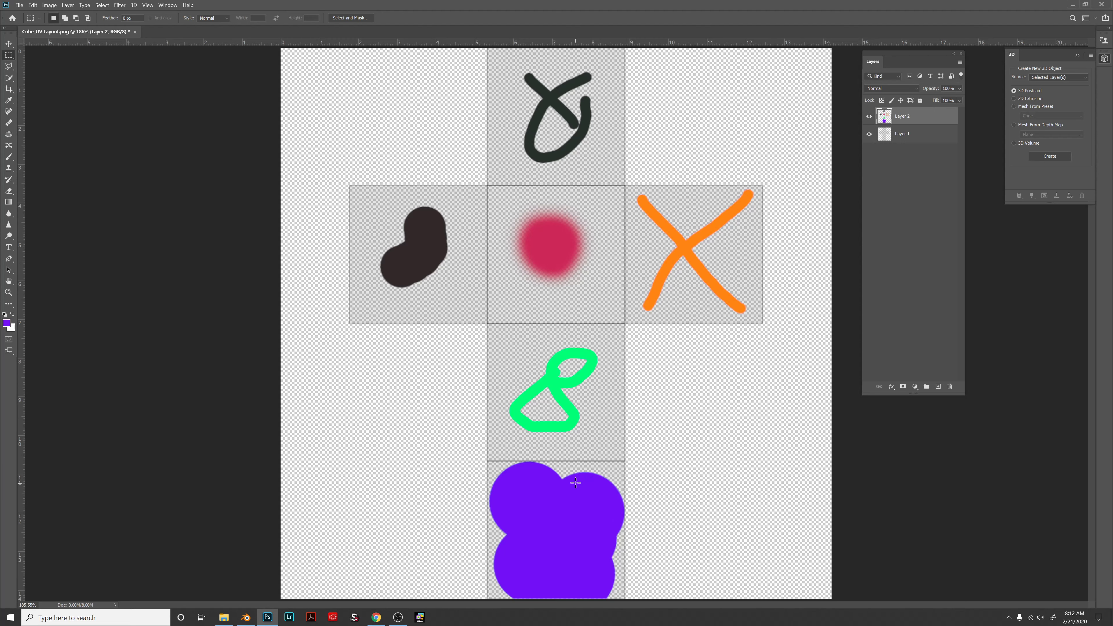
click(245, 618)
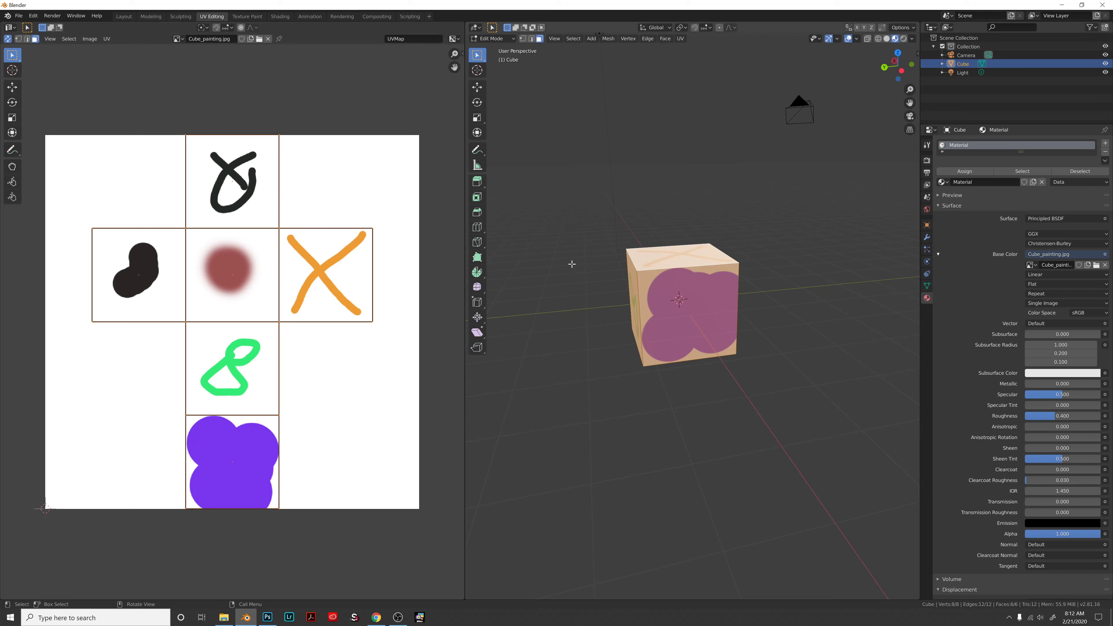
- Check the cube in Object Mode, return to Edit Mode, and select only its top face to match it with the UV layout
middle_drag(749, 284, 528, 342)
key(Tab)
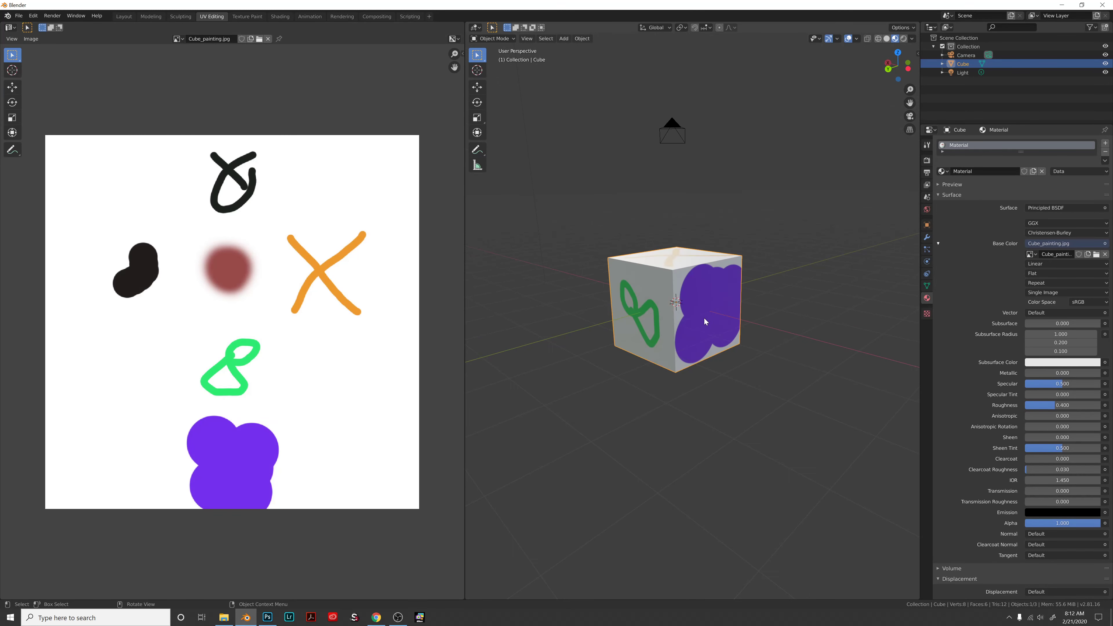
middle_drag(704, 318, 673, 307)
key(Tab)
key(alt+a)
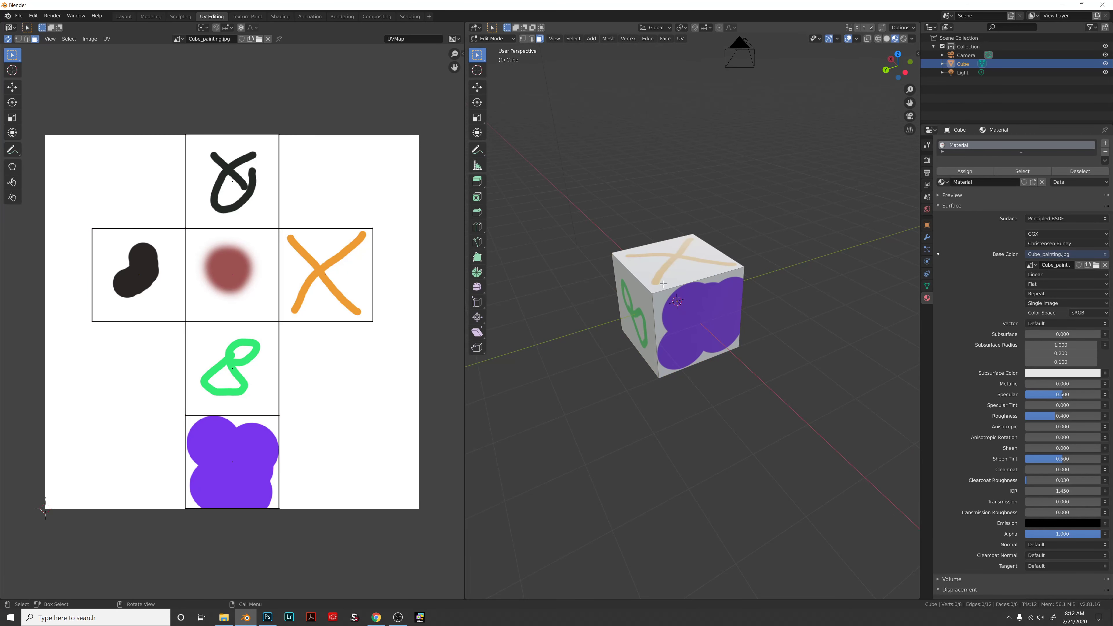
click(654, 286)
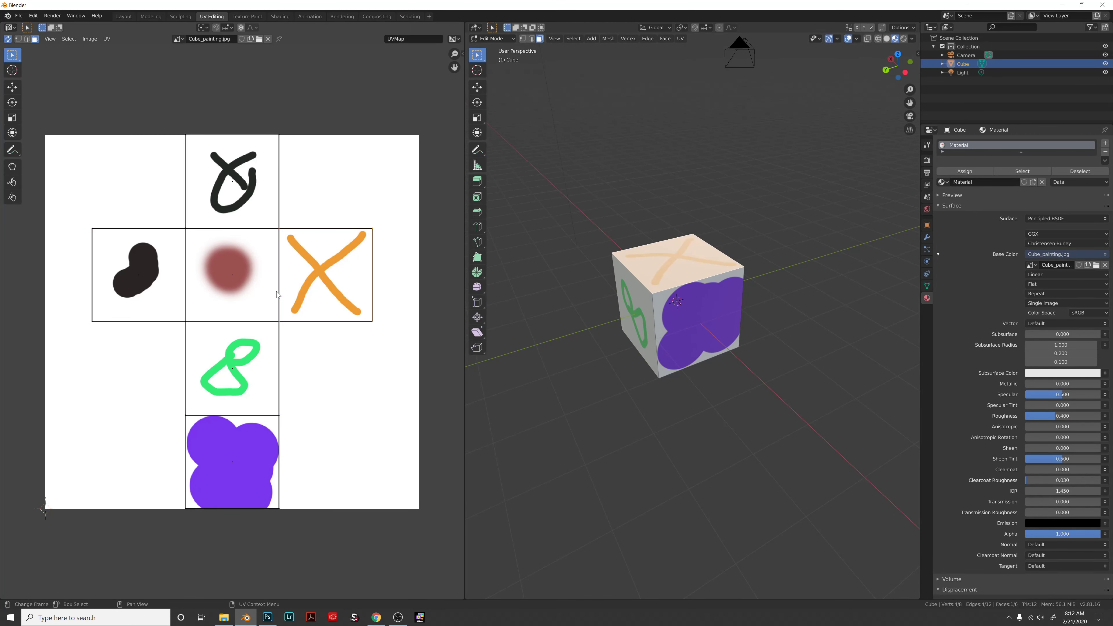
scroll(654, 304, up, 1)
scroll(384, 518, up, 1)
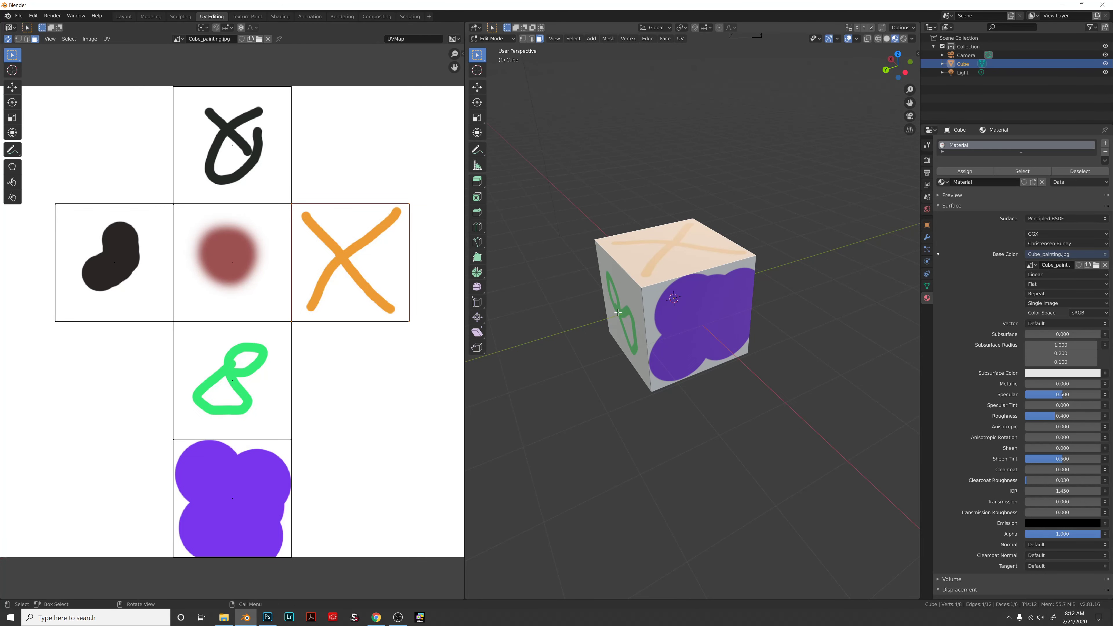
middle_drag(698, 313, 679, 310)
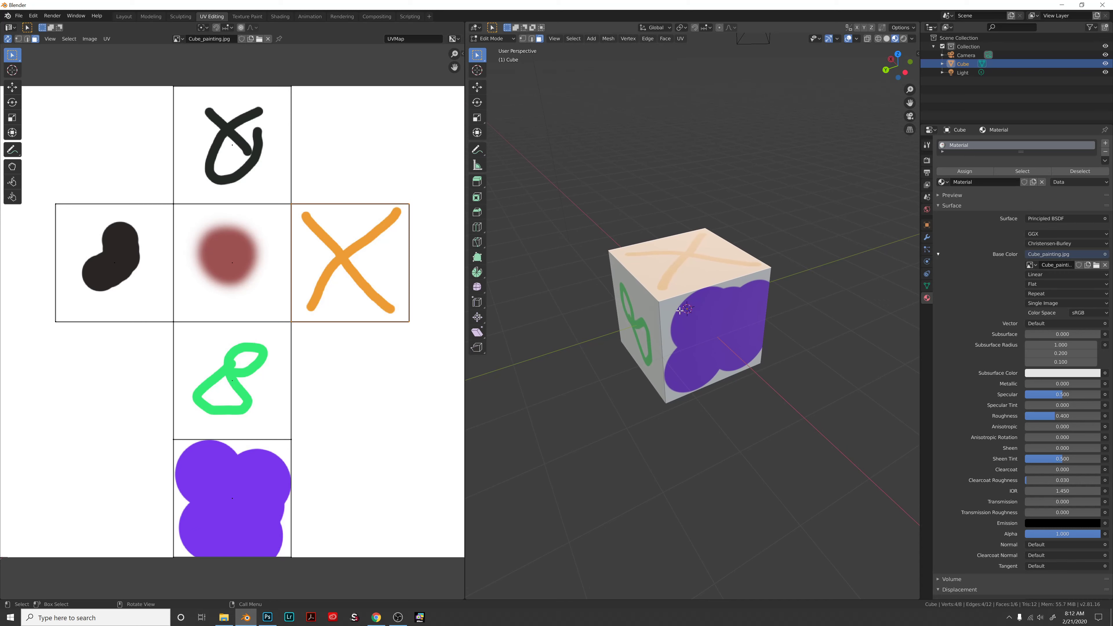
- Try to move the cube's near top corner vertex in the 3D view using vertex selection
key(1)
key(g)
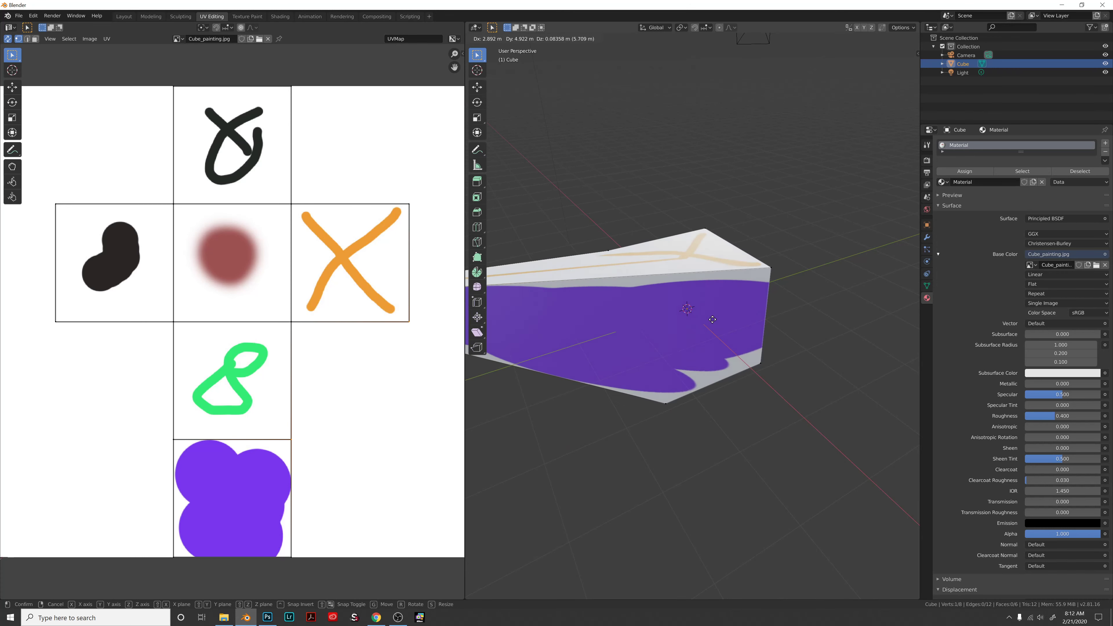
right_click(858, 372)
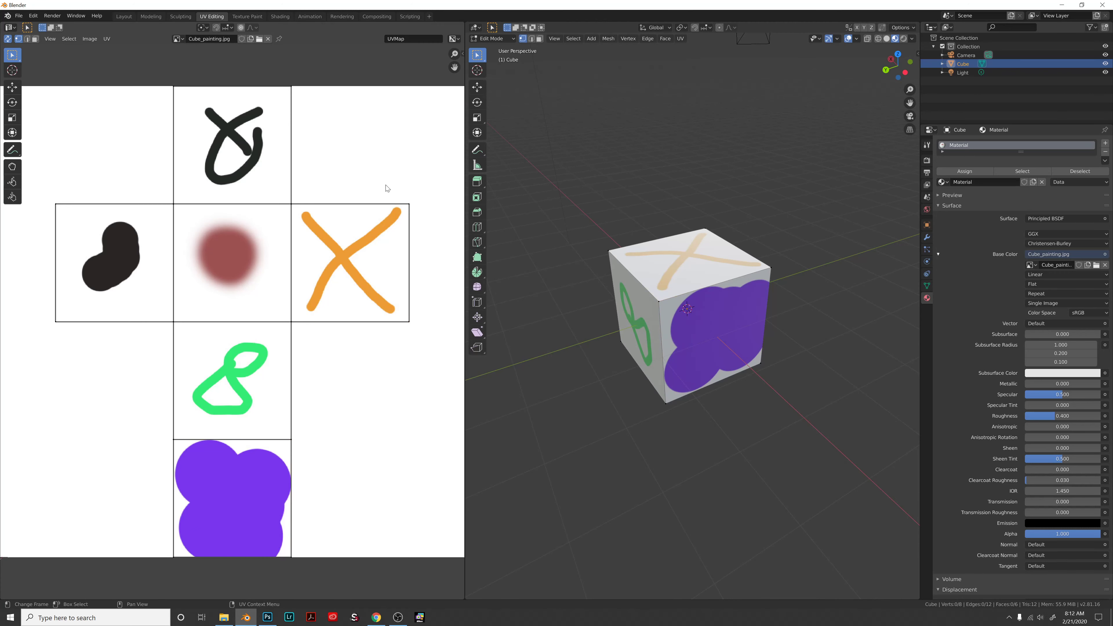
- Try to move the upper outer corner vertex of the orange X face in the UV layout
drag(387, 186, 419, 225)
key(g)
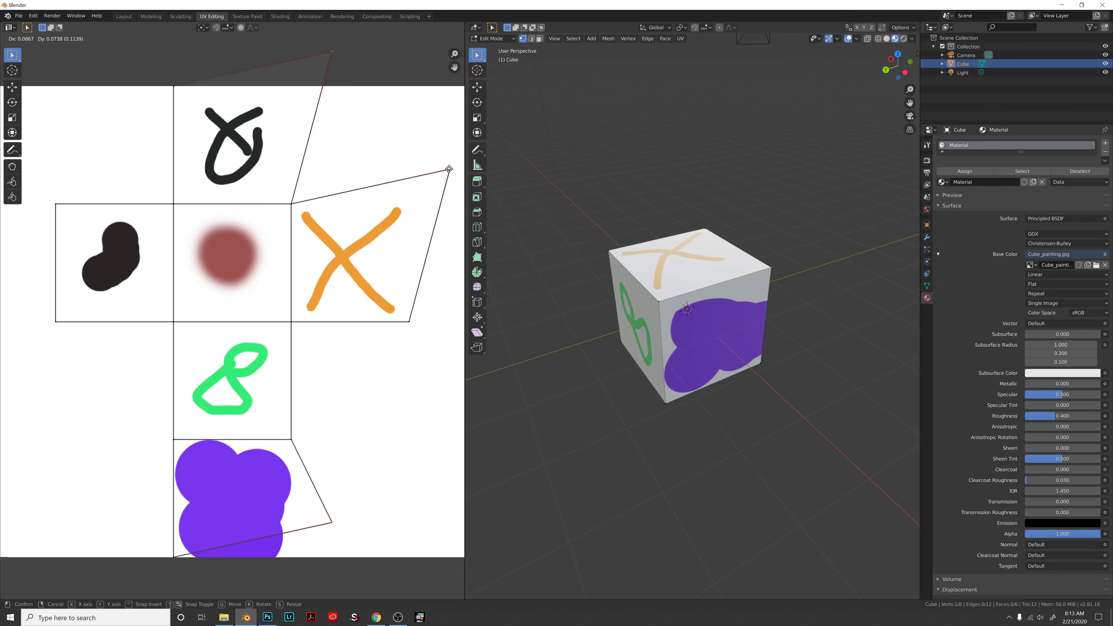
right_click(452, 170)
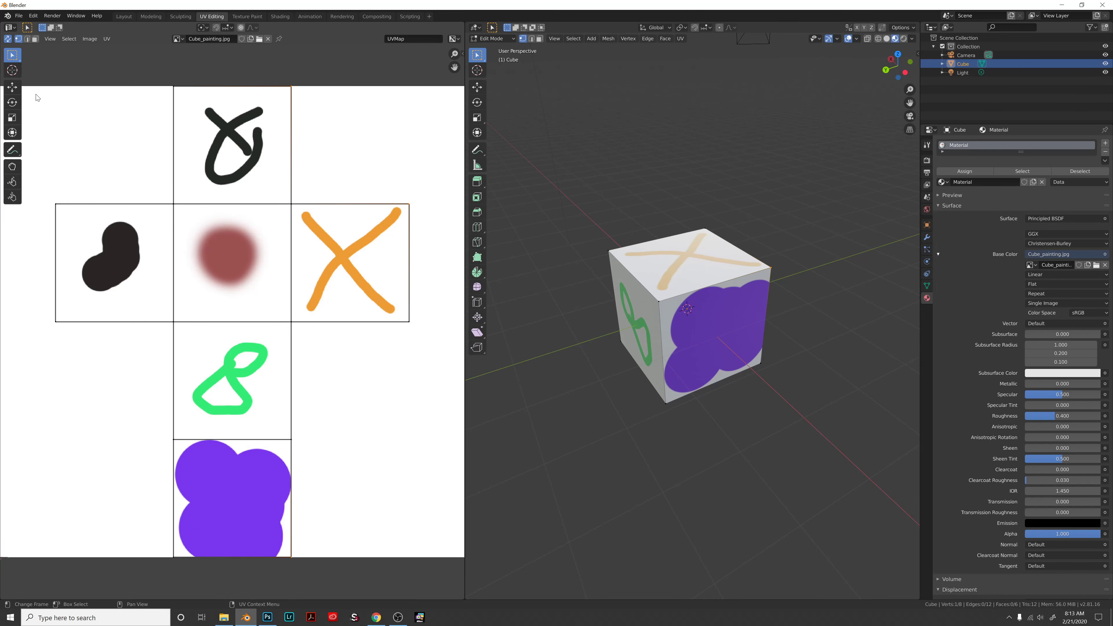
- Try to move the orange X face across the painted image in the UV layout using face selection
click(8, 39)
key(3)
click(336, 244)
key(g)
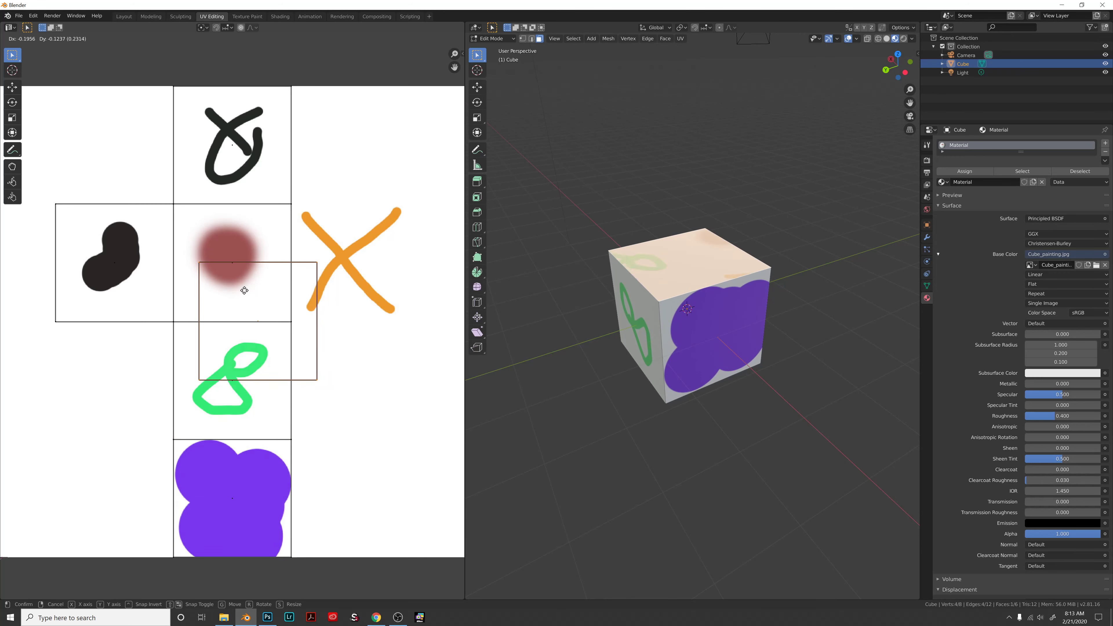
click(398, 265)
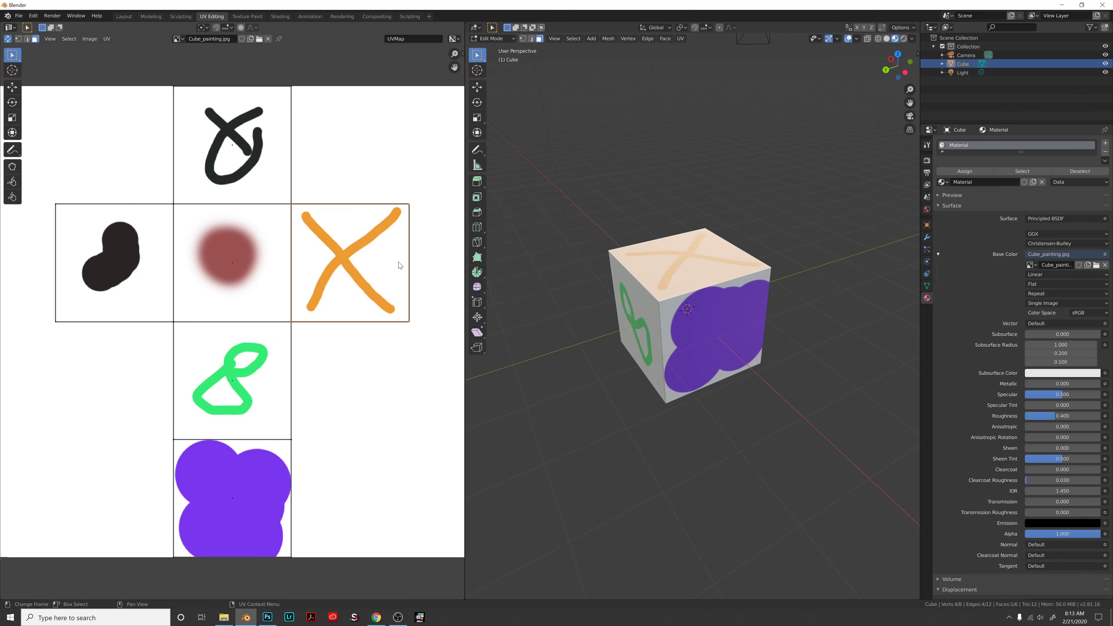
- Clear the face selection and examine the painted marks on the cube's top and sides against the UV layout
click(226, 163)
click(236, 581)
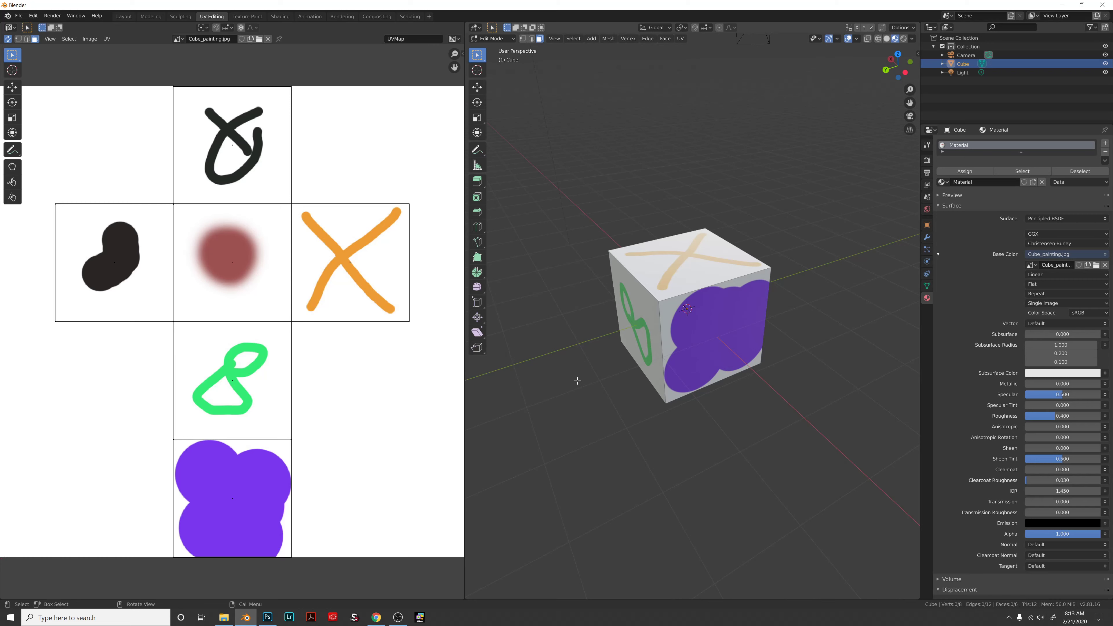
middle_drag(576, 380, 616, 368)
scroll(834, 315, up, 2)
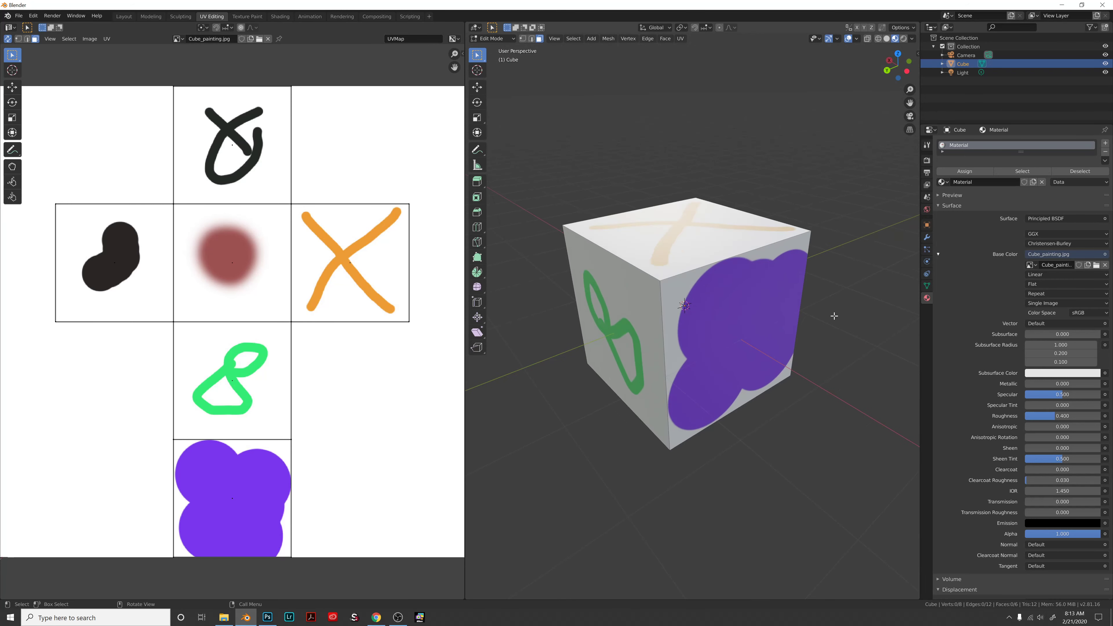
middle_drag(679, 327, 647, 329)
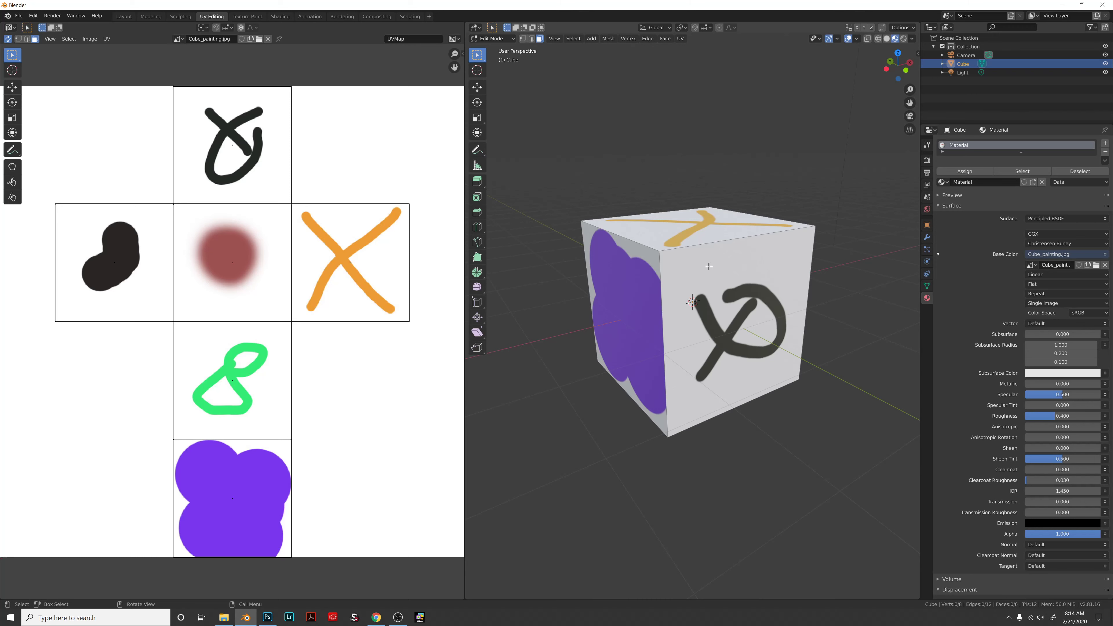
middle_drag(689, 243, 724, 305)
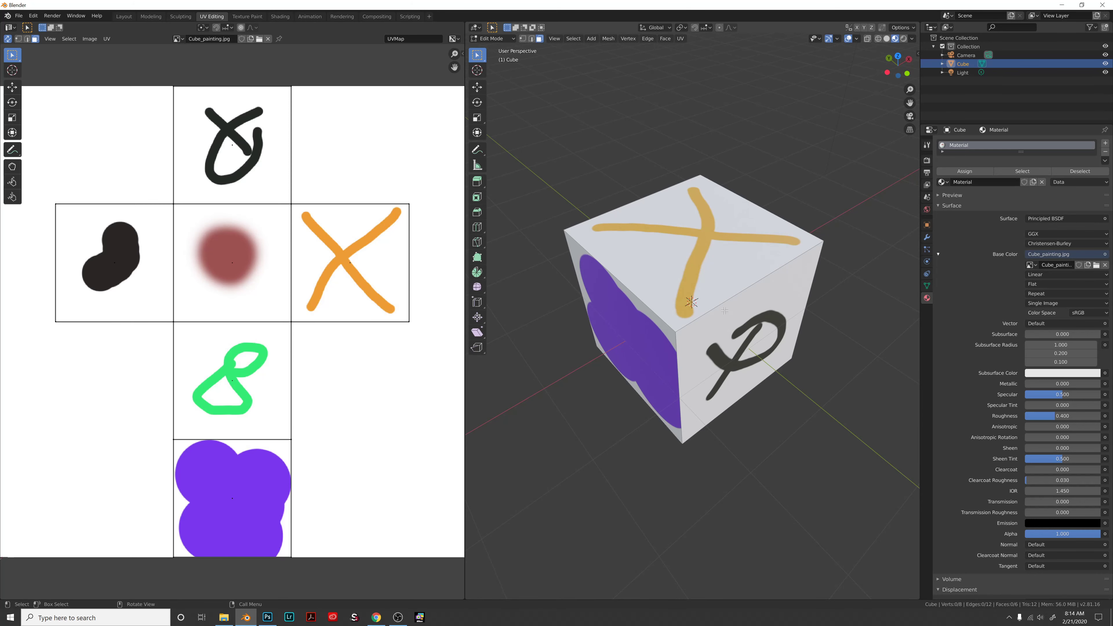
middle_drag(724, 310, 736, 284)
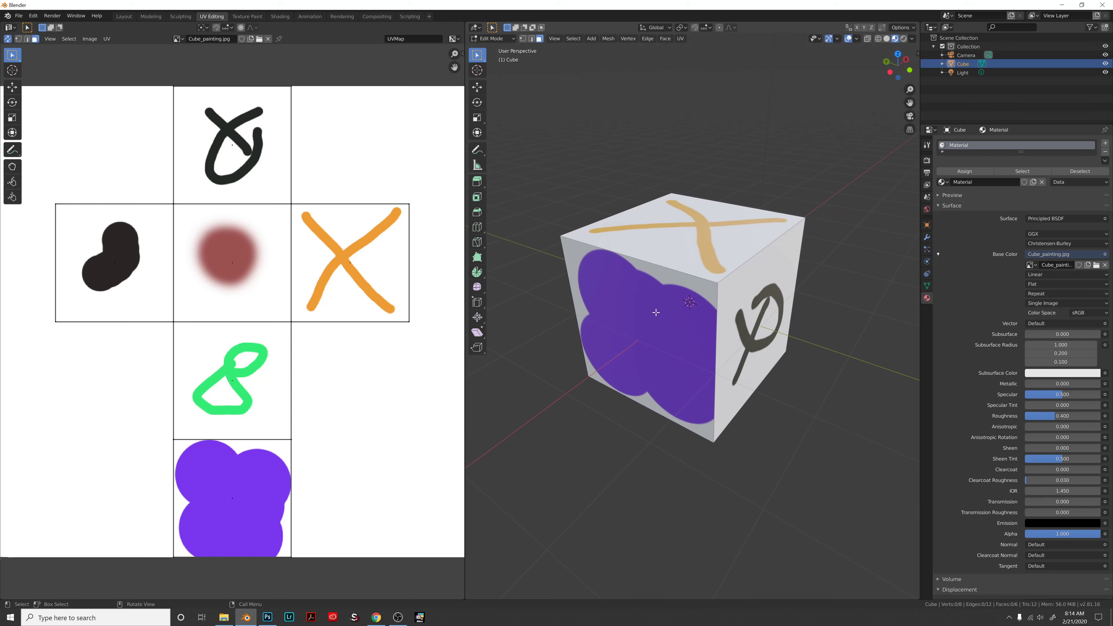
mouse_move(747, 325)
middle_down()
mouse_move(767, 313)
mouse_move(751, 325)
middle_up()
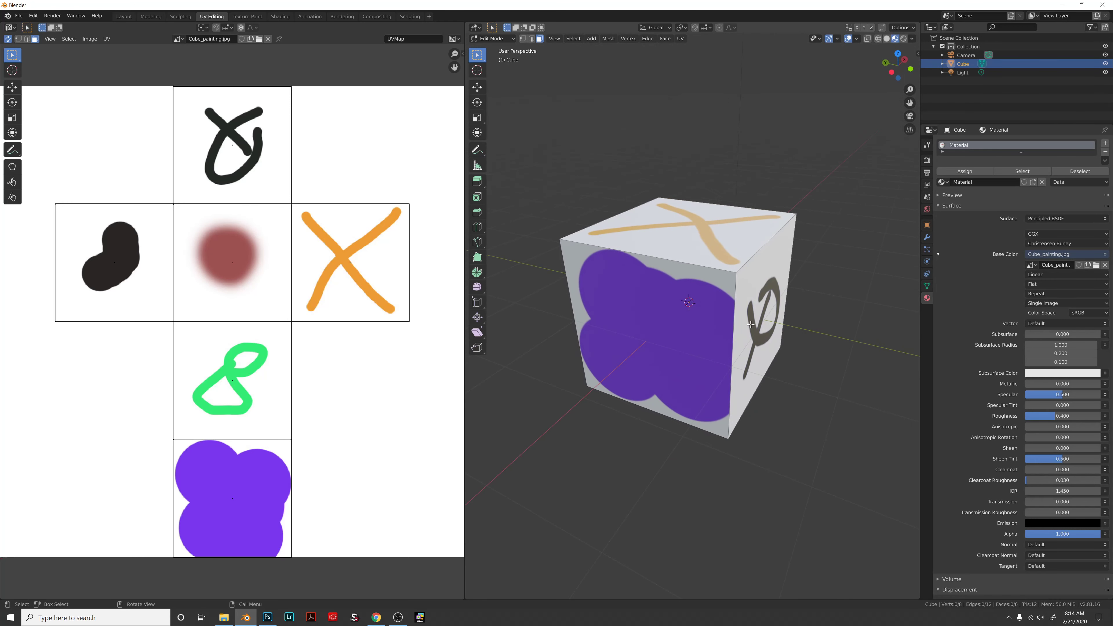